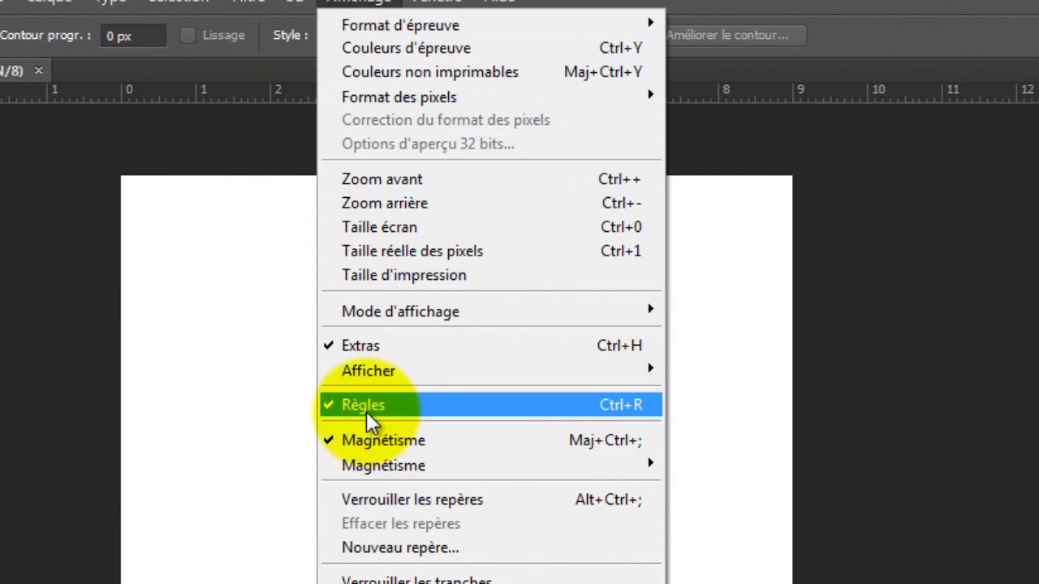
# Step: Unlock the locked background into a normal layer named Calque 0
pyautogui.click(64, 179)
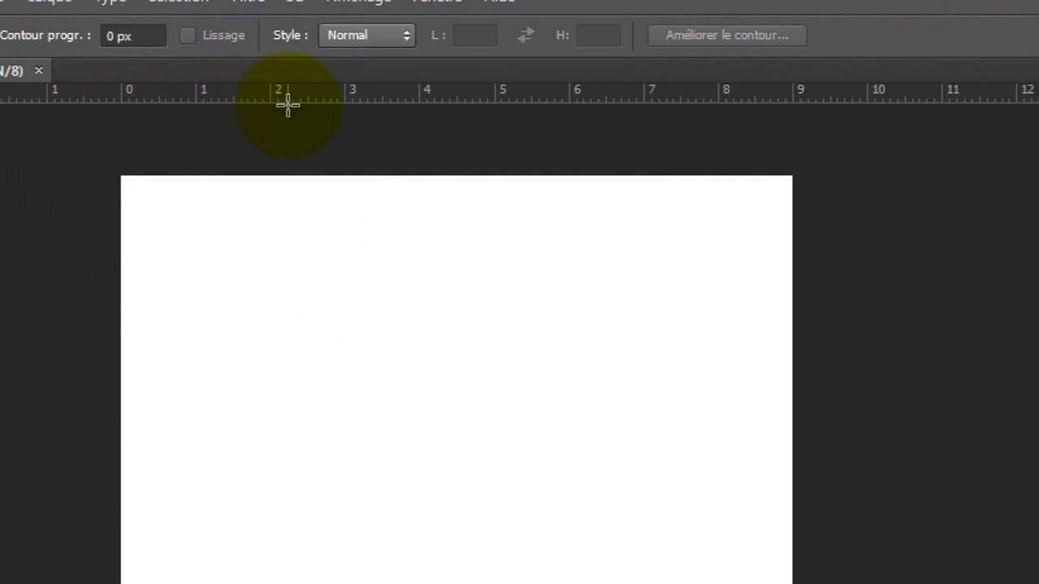
pyautogui.moveTo(289, 107); pyautogui.dragTo(311, 108)
pyautogui.press('Return')
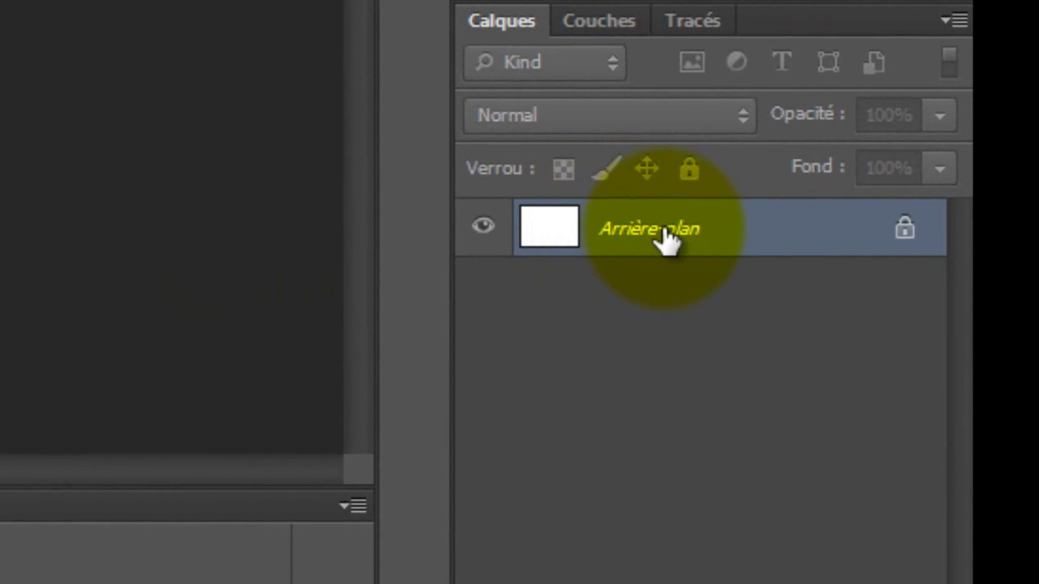
pyautogui.doubleClick(668, 237)
pyautogui.click(394, 13)
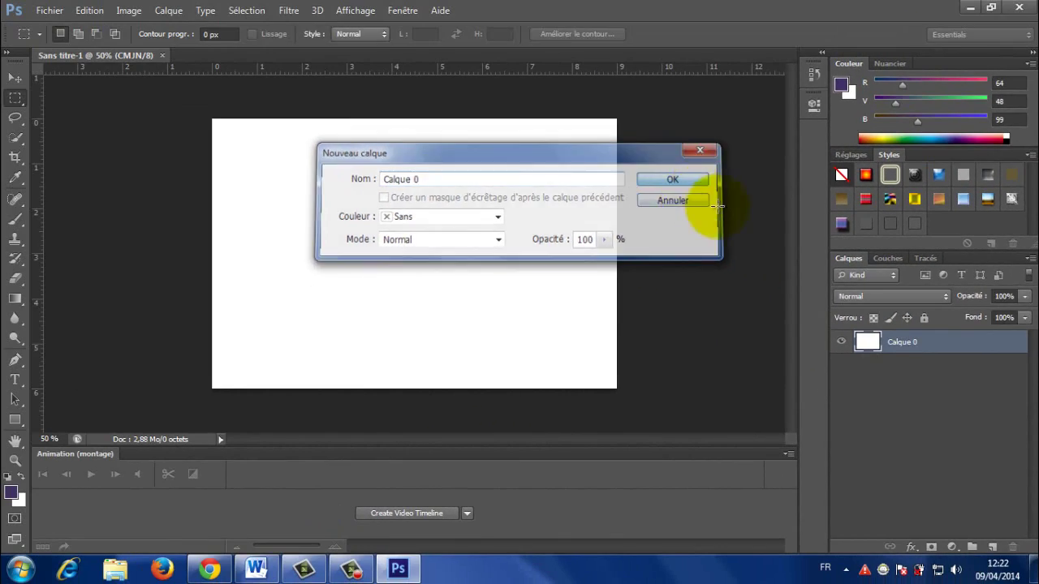
# Step: Drag two horizontal and two vertical guides just inside the card's edges
pyautogui.click(19, 82)
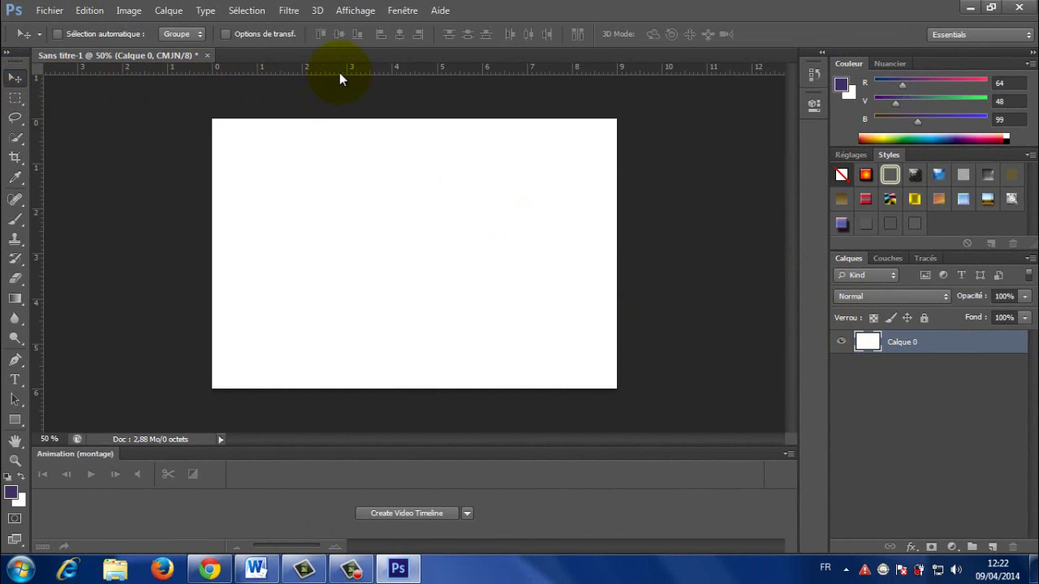
pyautogui.moveTo(340, 72); pyautogui.dragTo(351, 141)
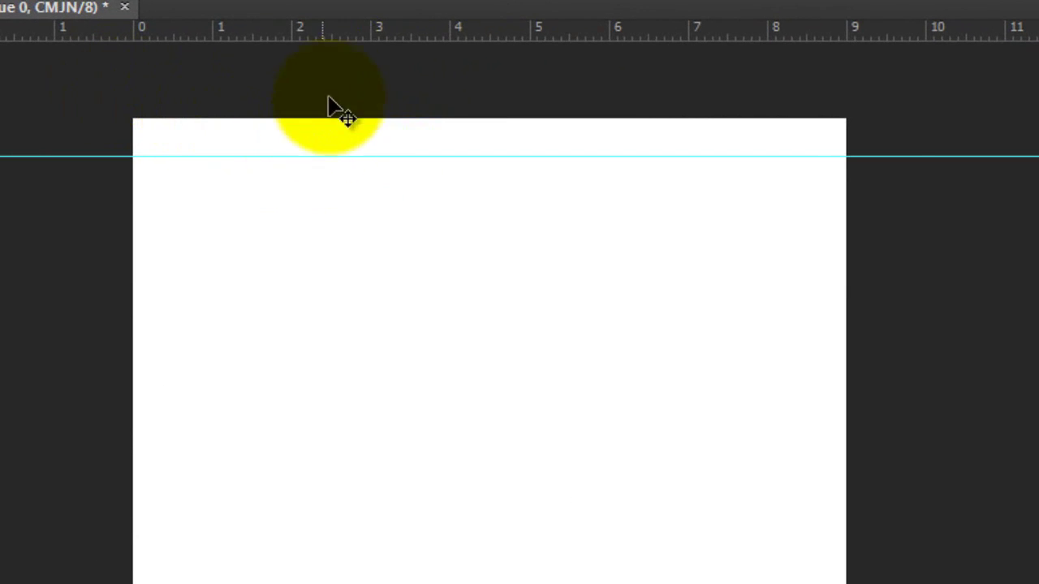
pyautogui.moveTo(363, 37); pyautogui.dragTo(427, 553)
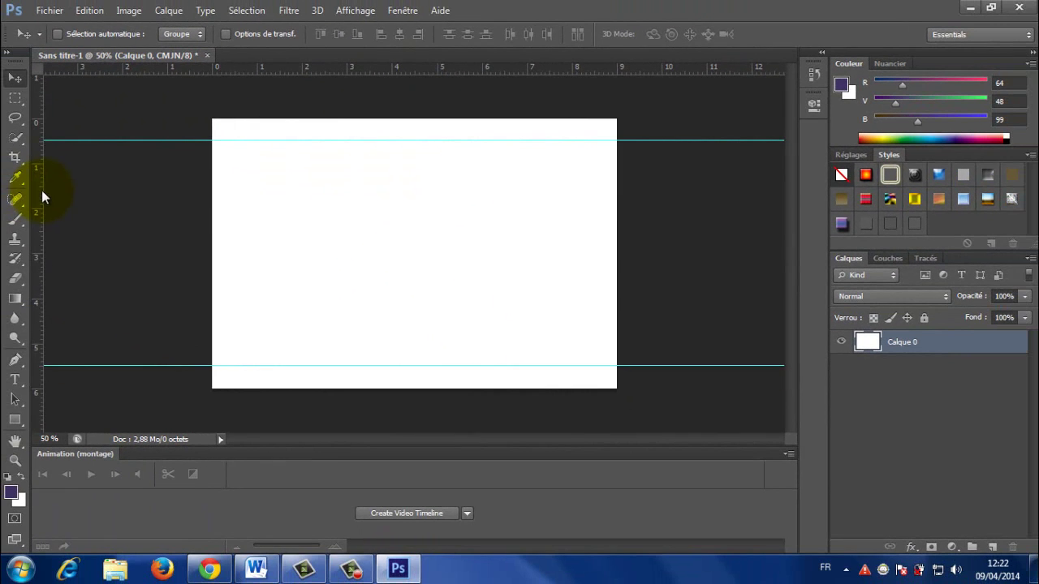
pyautogui.moveTo(41, 189); pyautogui.dragTo(234, 202)
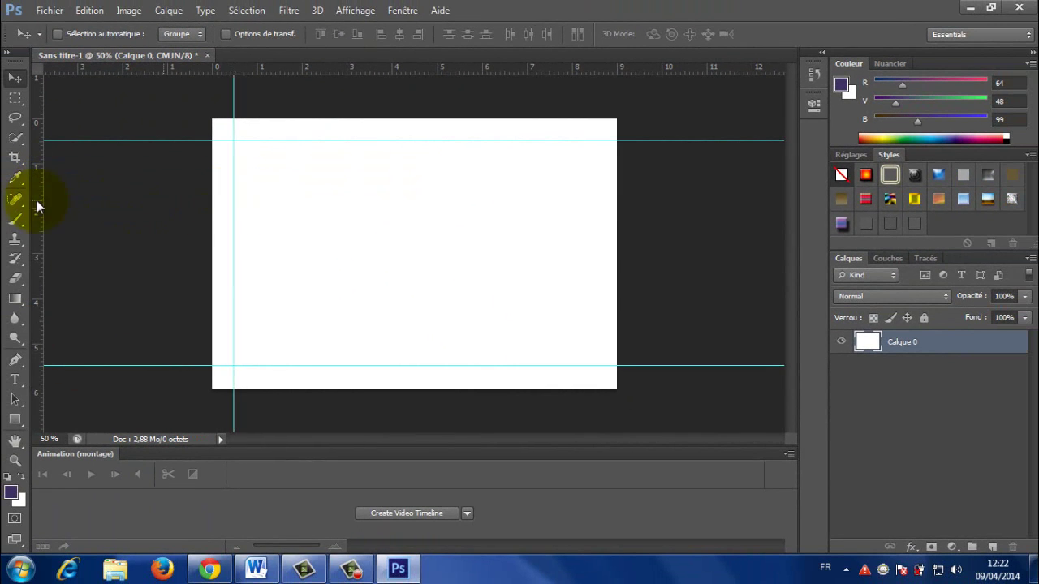
pyautogui.moveTo(43, 197); pyautogui.dragTo(594, 205)
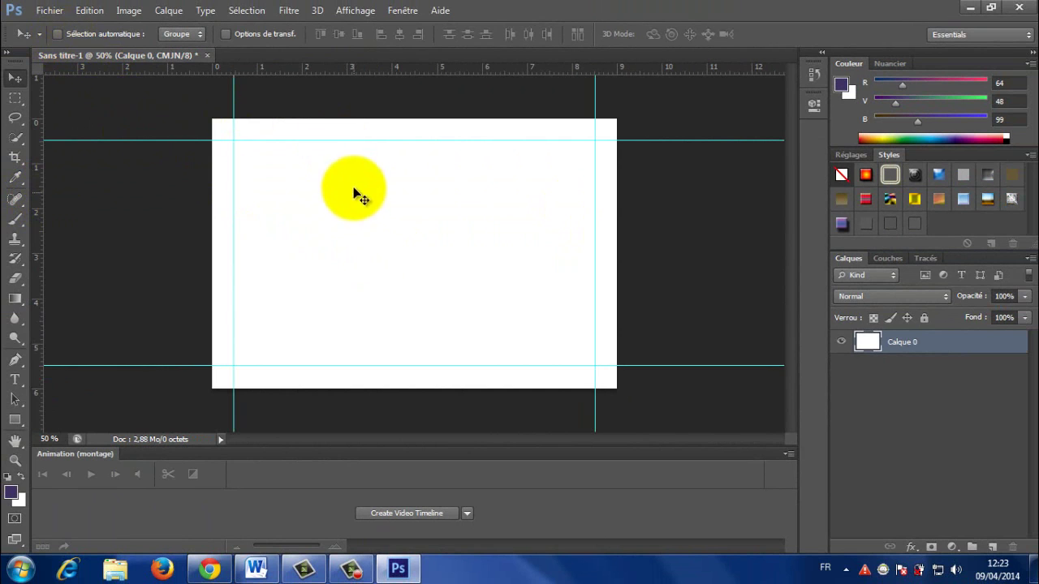
# Step: Open the photoshop icon file and drag the Ps logo into the business card
pyautogui.click(49, 10)
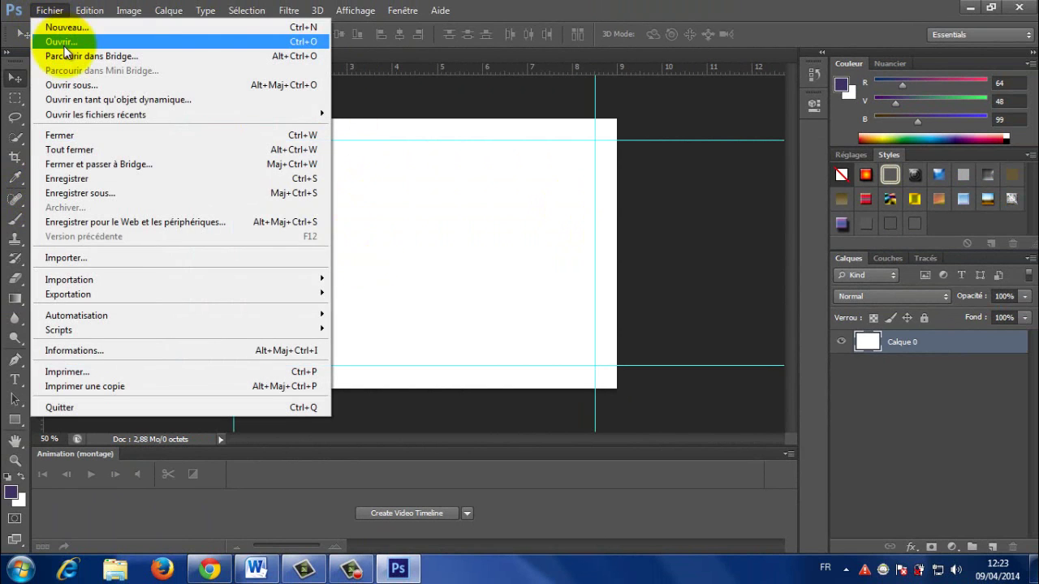
pyautogui.click(64, 38)
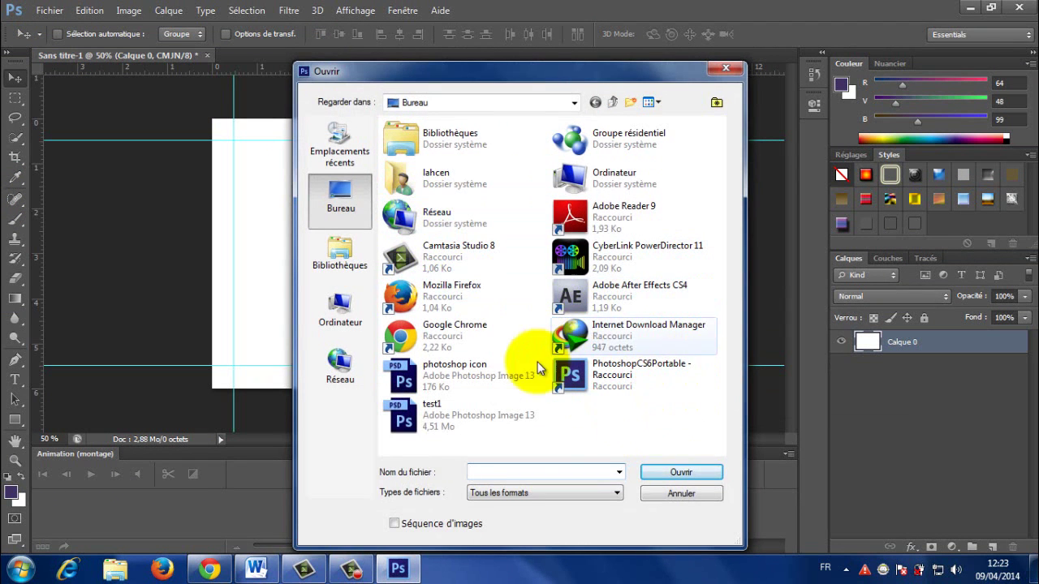
pyautogui.doubleClick(420, 376)
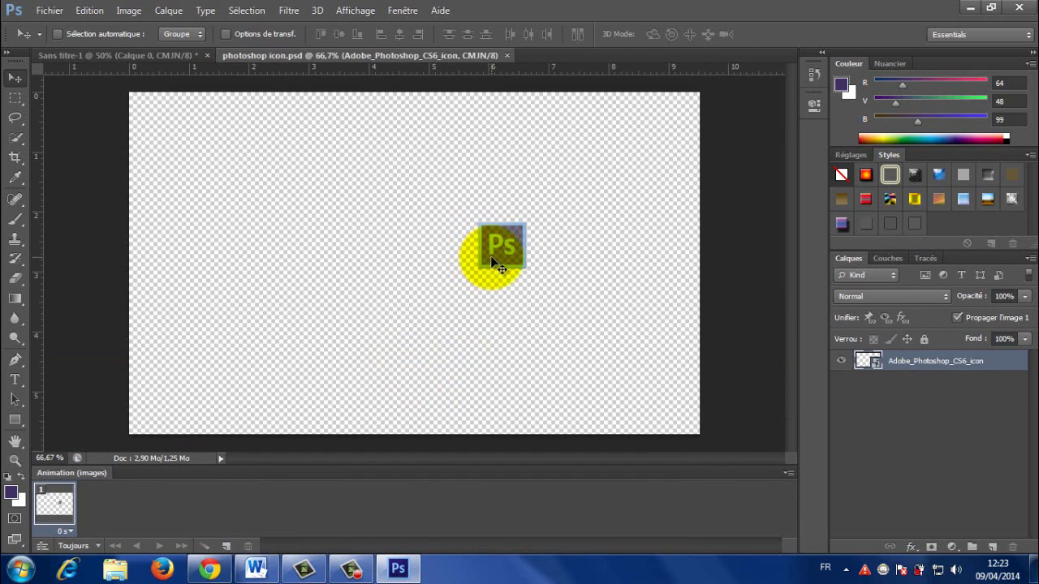
pyautogui.moveTo(500, 263); pyautogui.dragTo(285, 250)
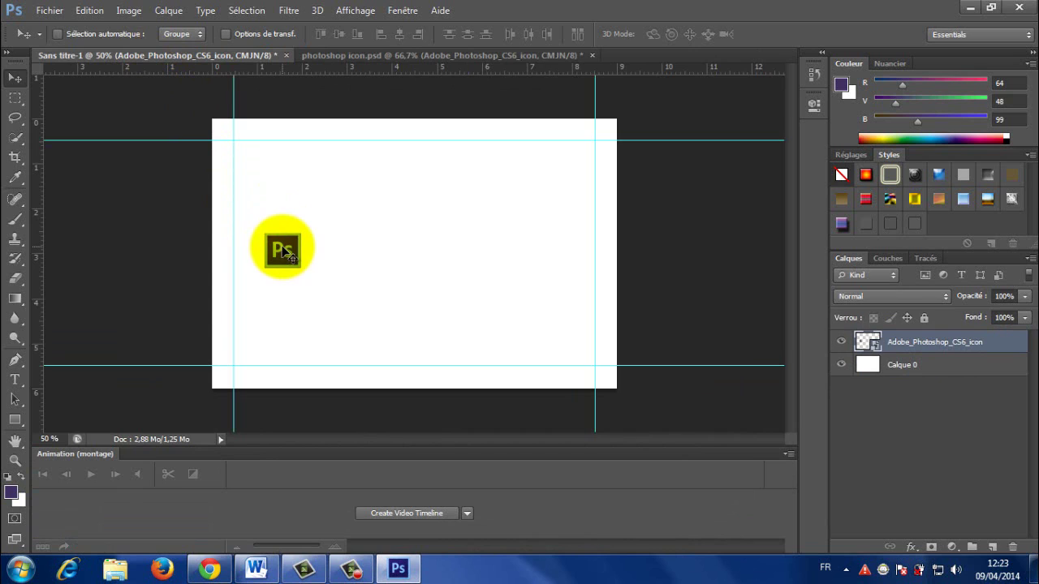
# Step: Scale the Ps logo to about 8.8% and nudge it next to the left guide
pyautogui.hotkey('ctrl', 't')
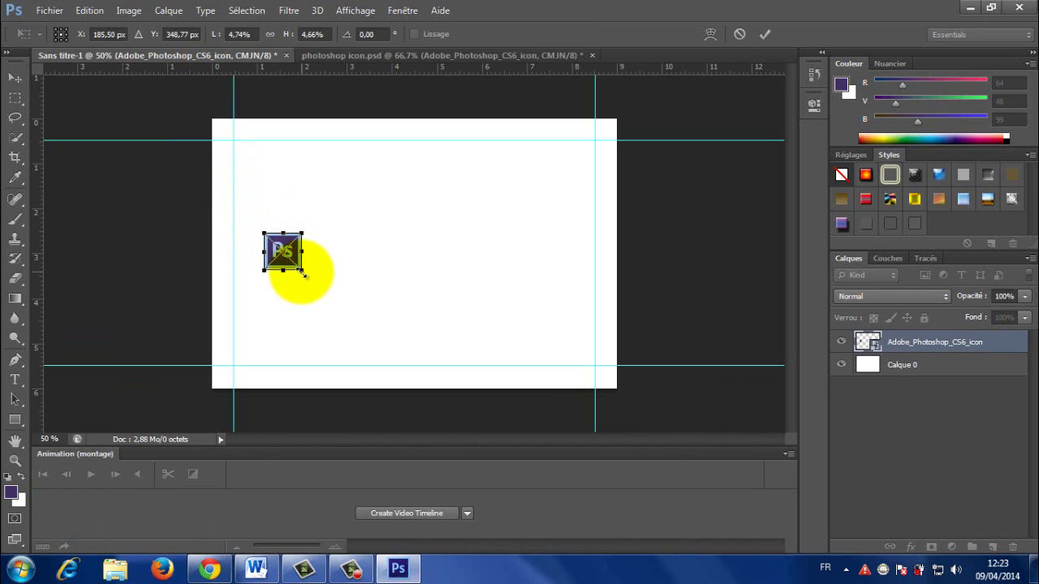
pyautogui.moveTo(302, 273); pyautogui.dragTo(279, 257)
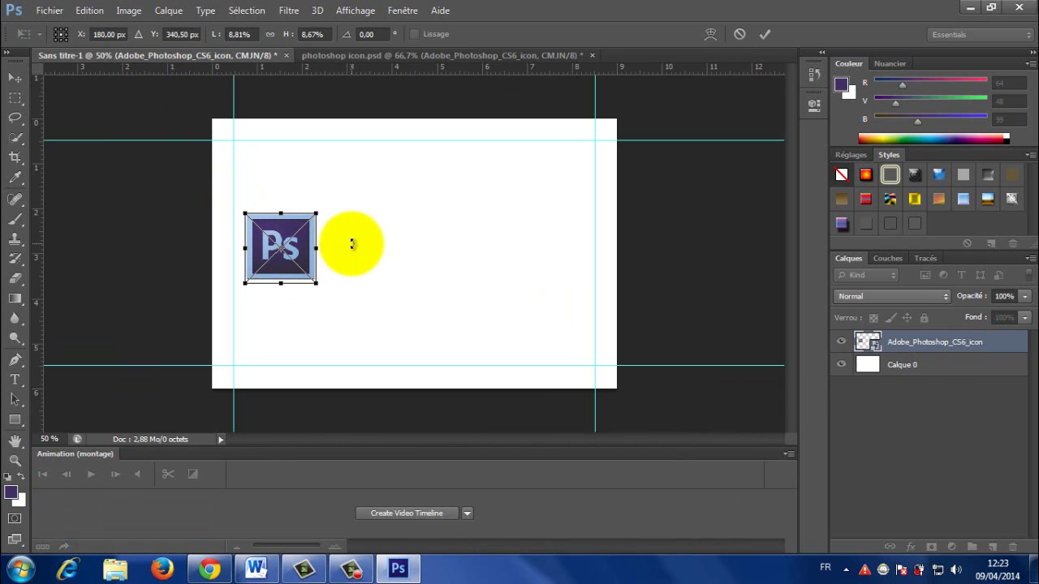
pyautogui.click(18, 81)
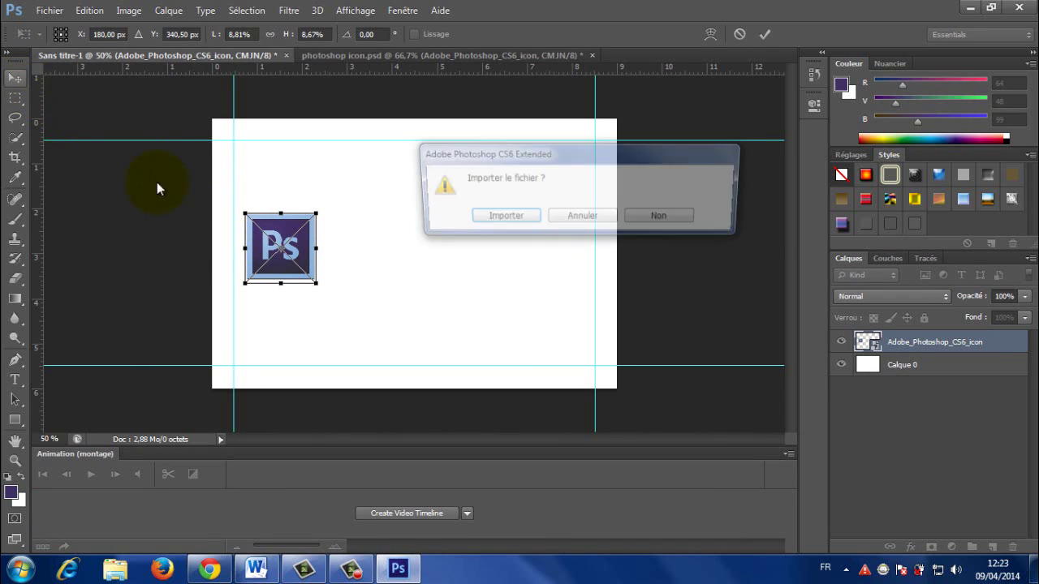
pyautogui.click(517, 222)
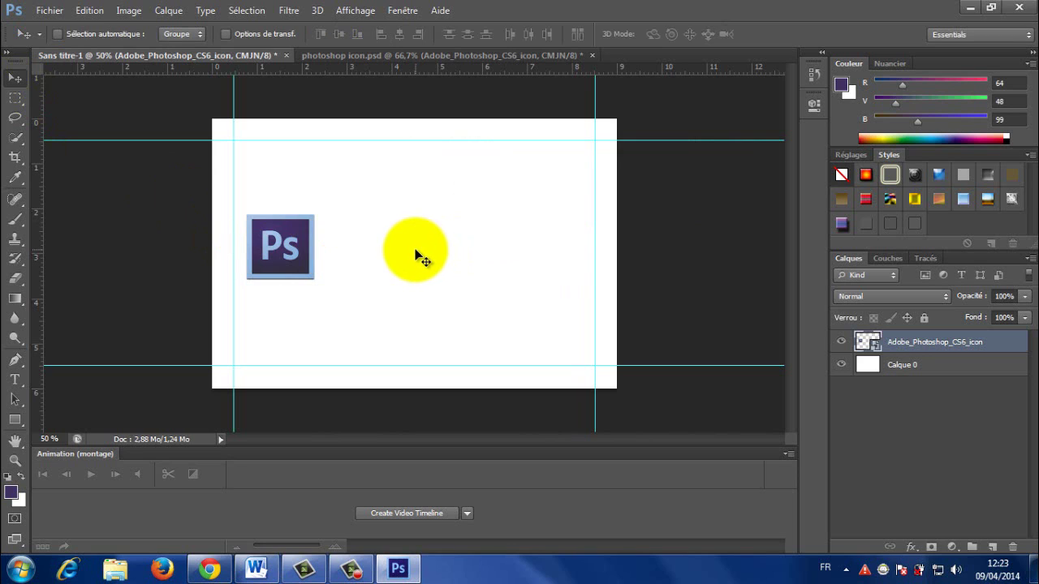
pyautogui.moveTo(289, 257); pyautogui.dragTo(284, 254)
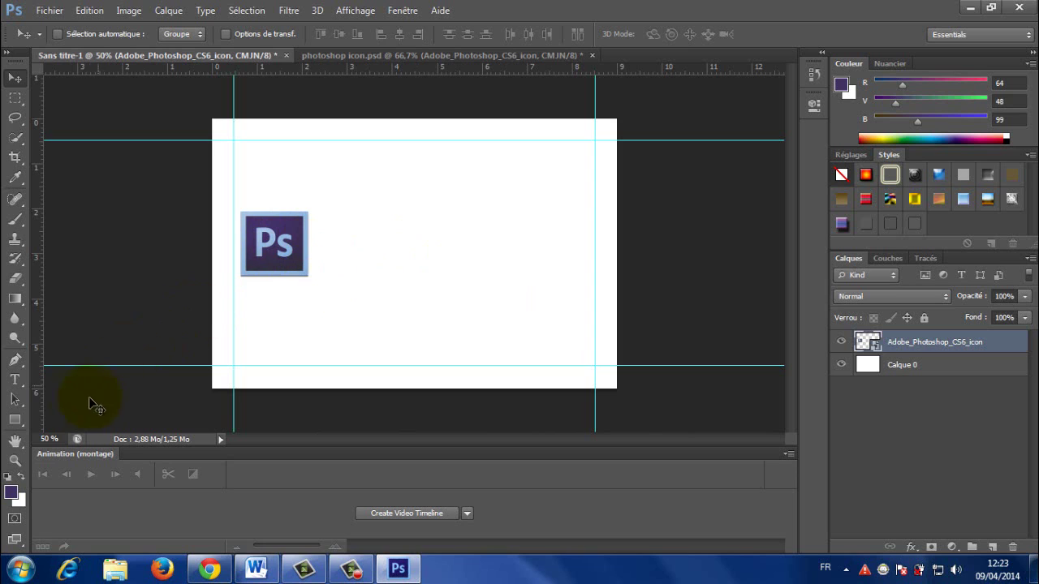
# Step: Start a Pen path above the card with a sweeping curve down past its bottom edge
pyautogui.click(18, 363)
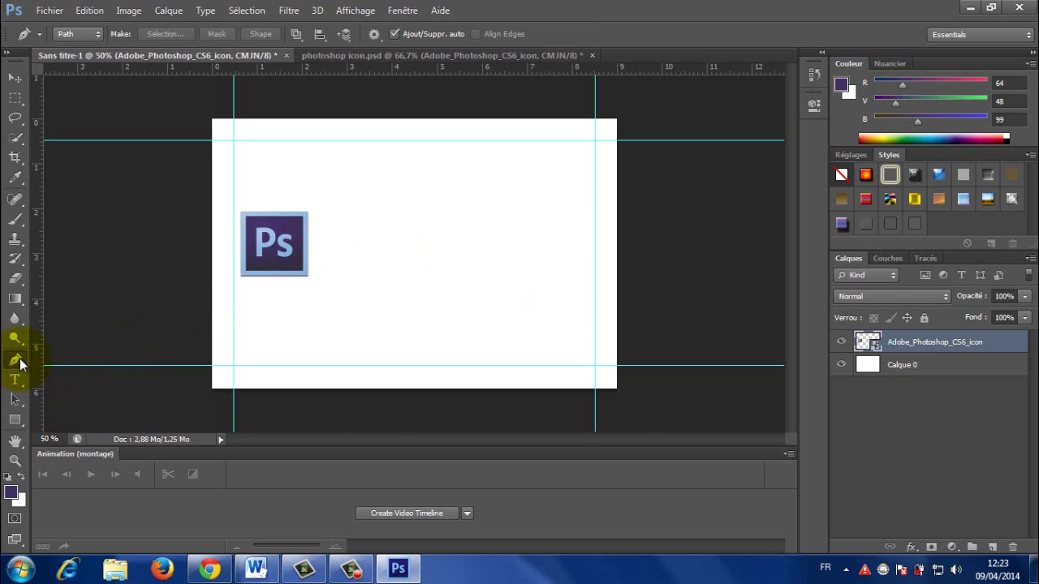
pyautogui.click(315, 89)
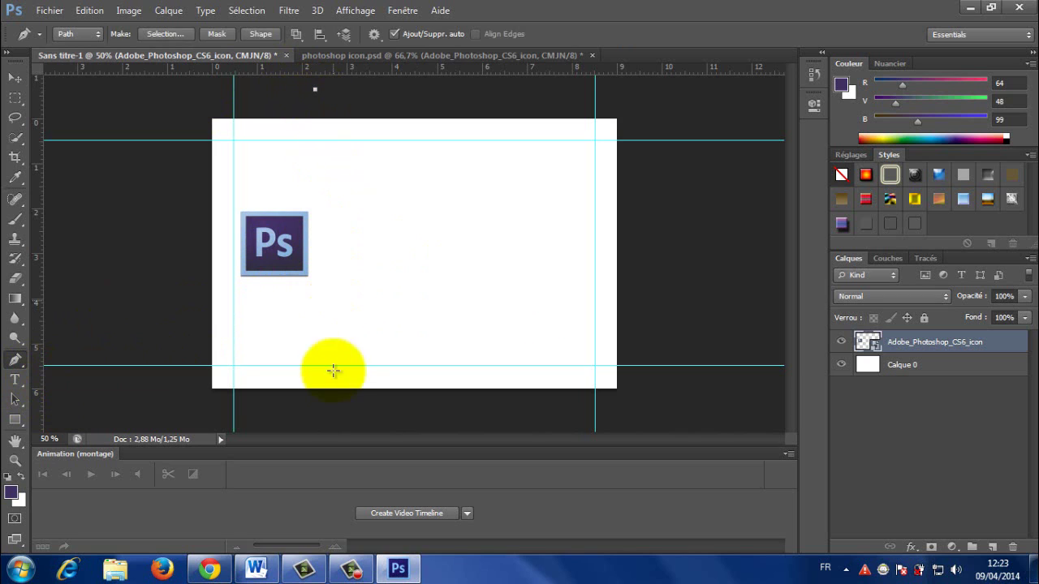
pyautogui.moveTo(323, 408); pyautogui.dragTo(240, 528)
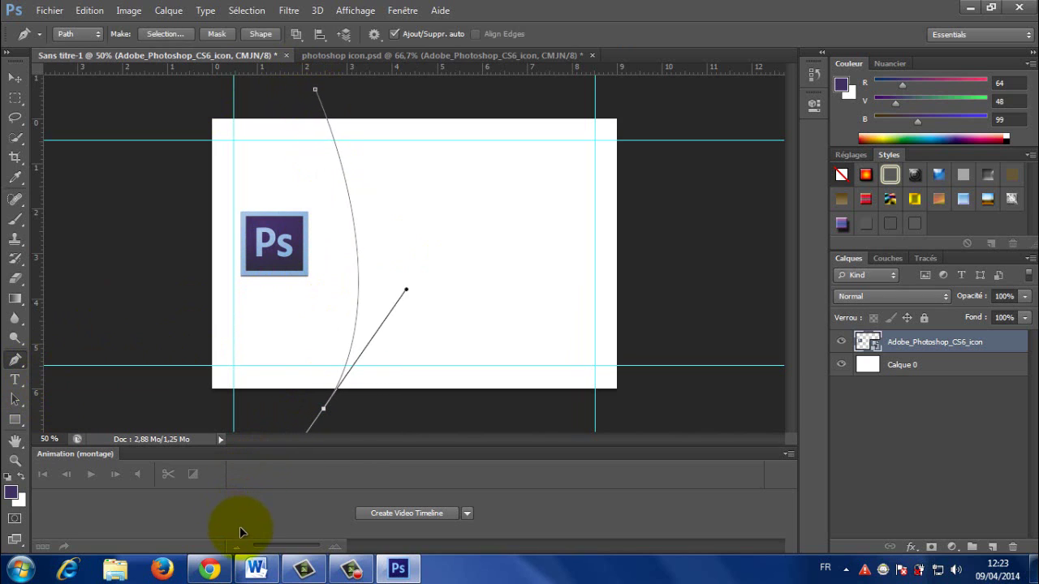
pyautogui.click(409, 426)
pyautogui.click(577, 425)
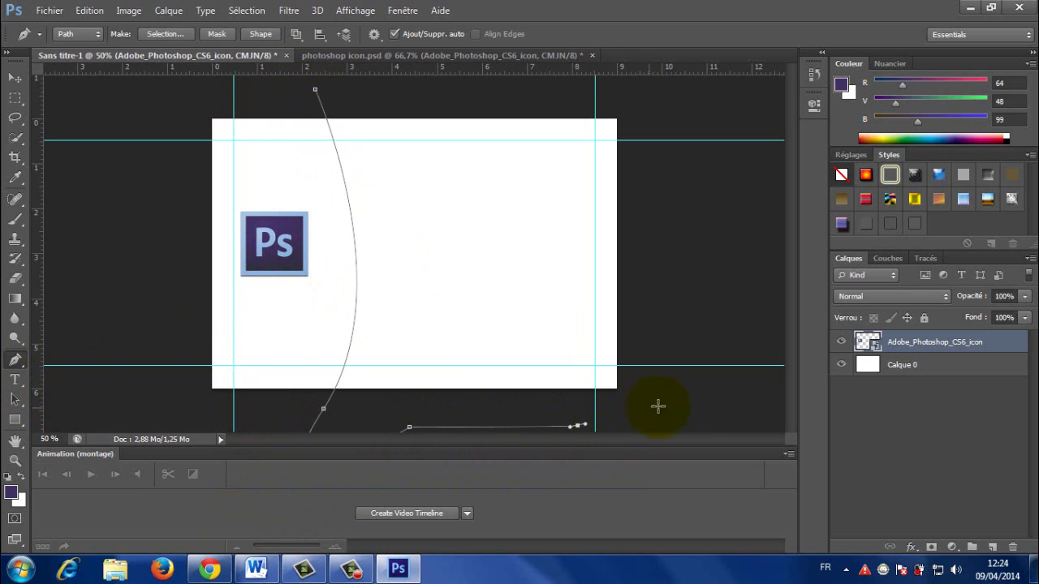
pyautogui.click(659, 406)
# Step: Continue the path up the right side and across the top, closing it at the start
pyautogui.click(659, 298)
pyautogui.click(655, 188)
pyautogui.click(654, 170)
pyautogui.click(643, 104)
pyautogui.click(613, 88)
pyautogui.click(539, 90)
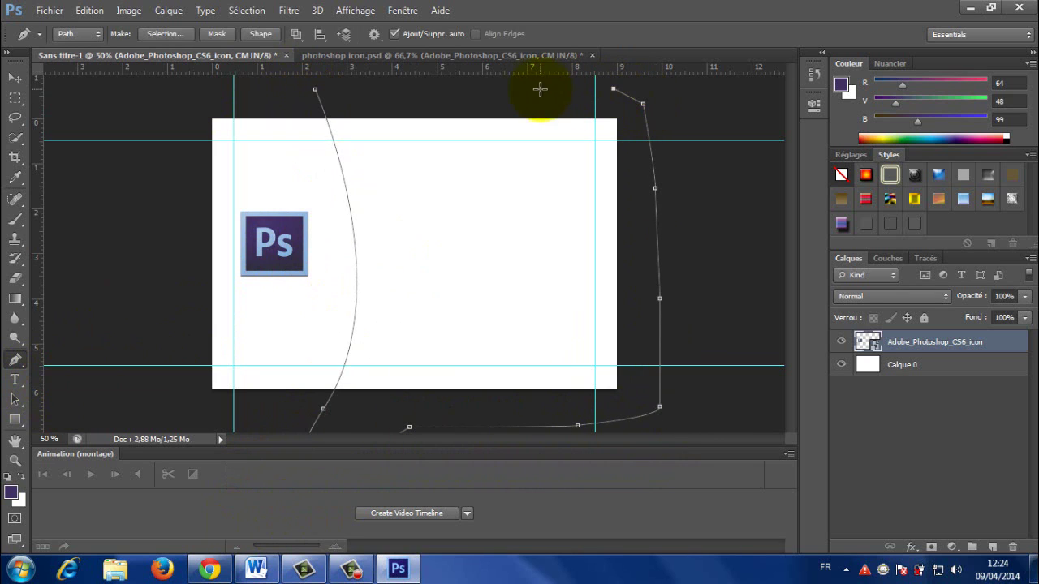
pyautogui.click(457, 89)
pyautogui.click(379, 86)
pyautogui.click(327, 86)
pyautogui.click(316, 91)
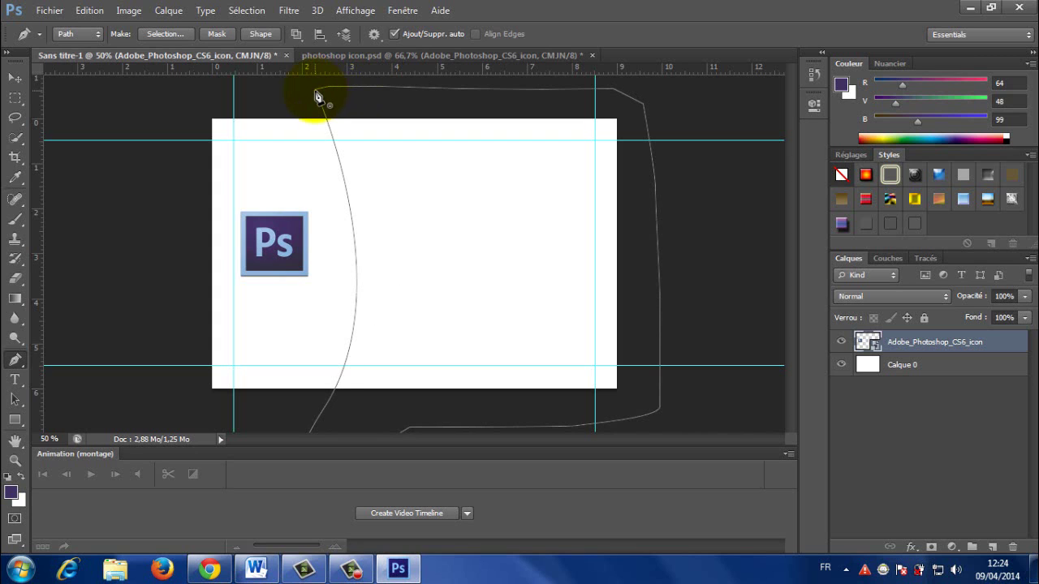
# Step: Convert the closed path into a selection and target the Calque 0 layer
pyautogui.hotkey('ctrl', 'Return')
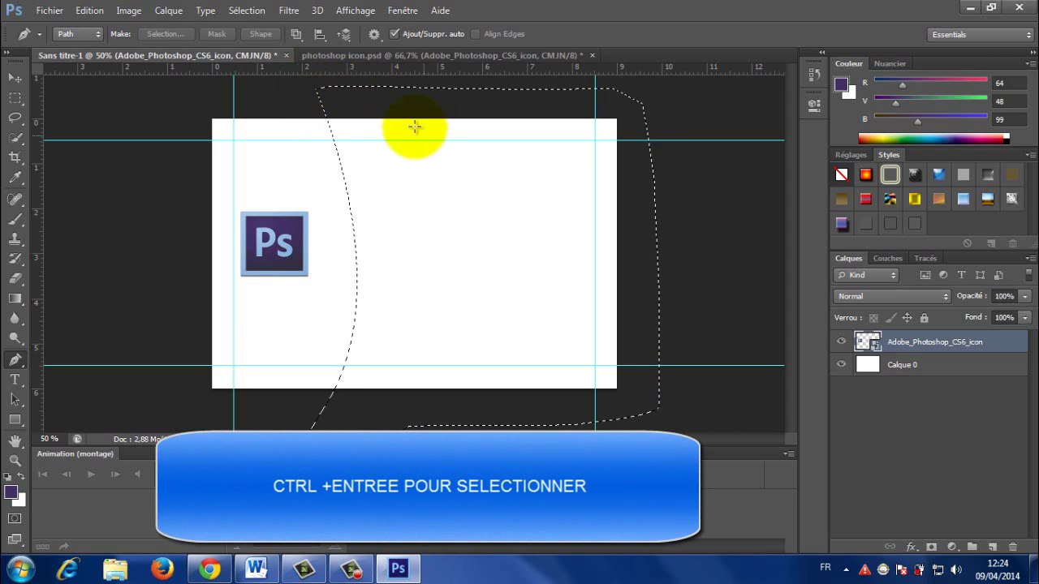
pyautogui.press('v')
pyautogui.click(884, 367)
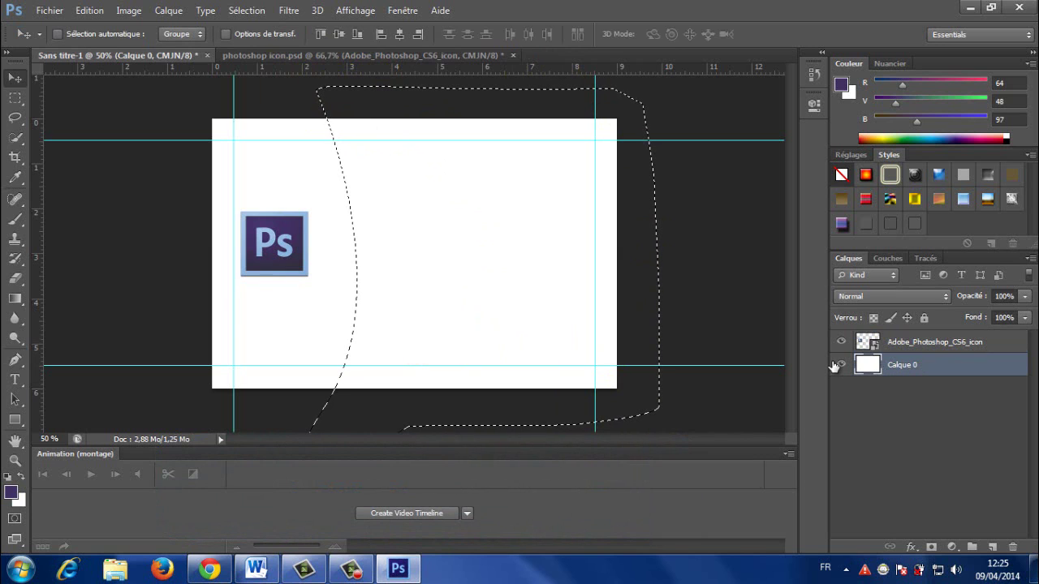
# Step: Fill the curved selection with purple and copy it onto a new layer, Calque 1
pyautogui.hotkey('alt', 'Delete')
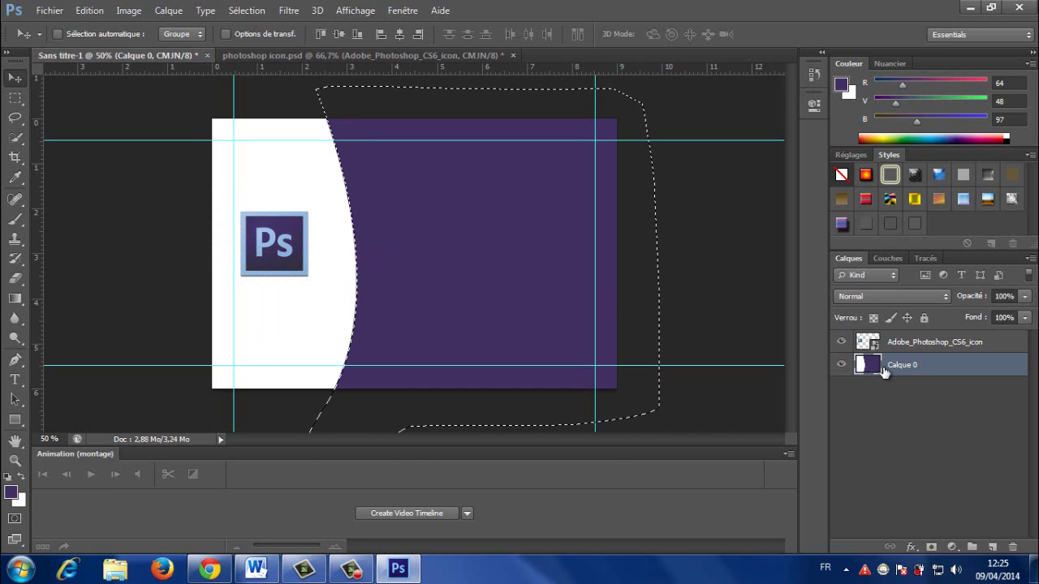
pyautogui.click(17, 101)
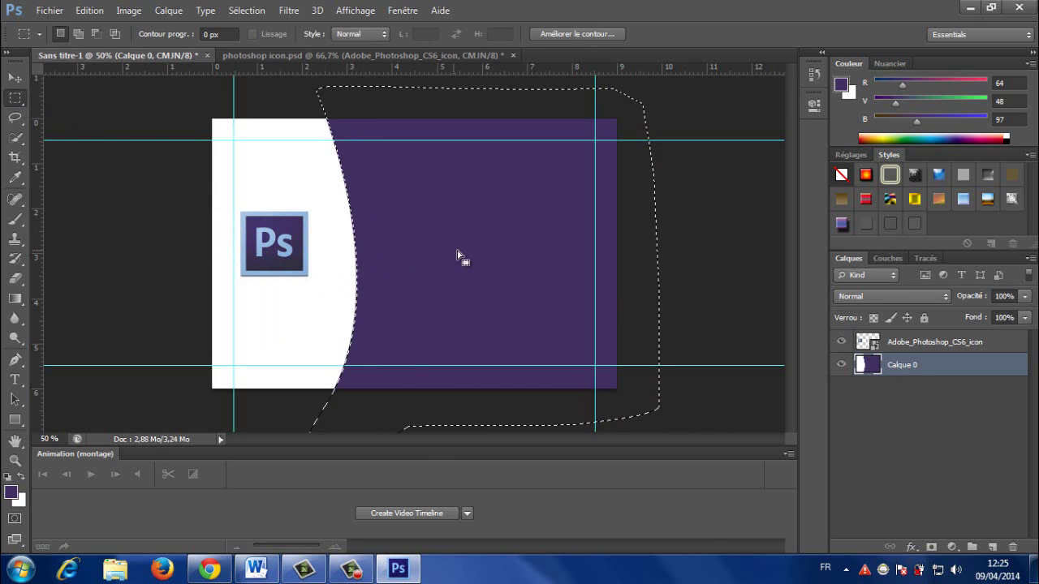
pyautogui.rightClick(457, 229)
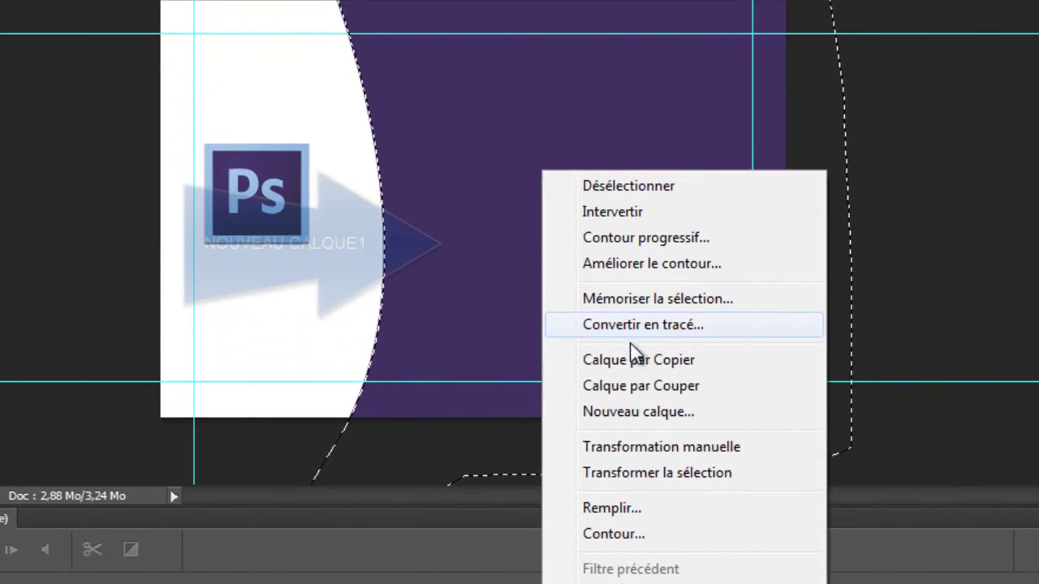
pyautogui.click(595, 355)
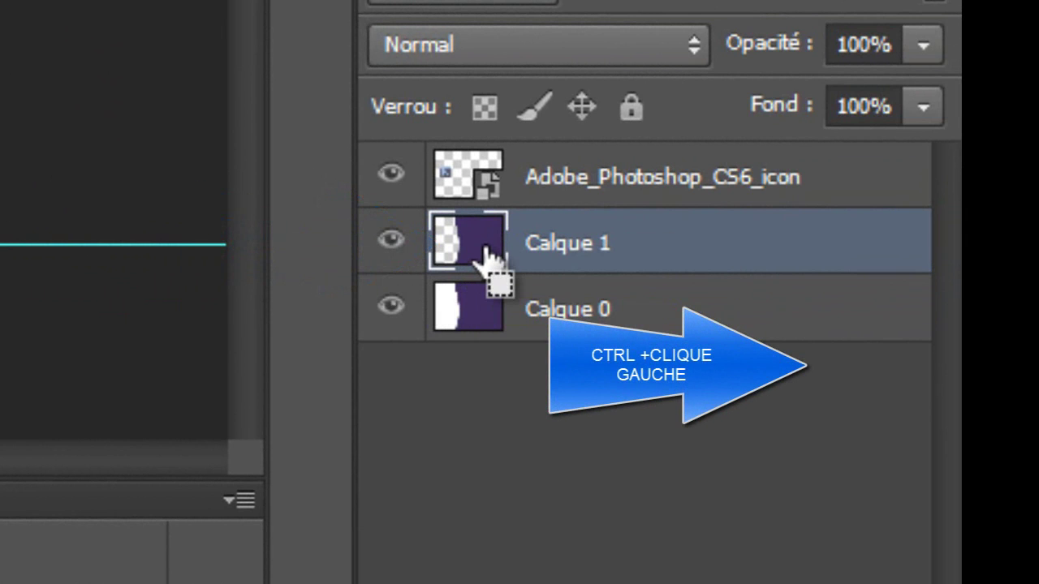
# Step: Load Calque 1's shape and copy it onto a new layer, Calque 2
pyautogui.keyDown('ctrl'); pyautogui.click(487, 250); pyautogui.keyUp('ctrl')
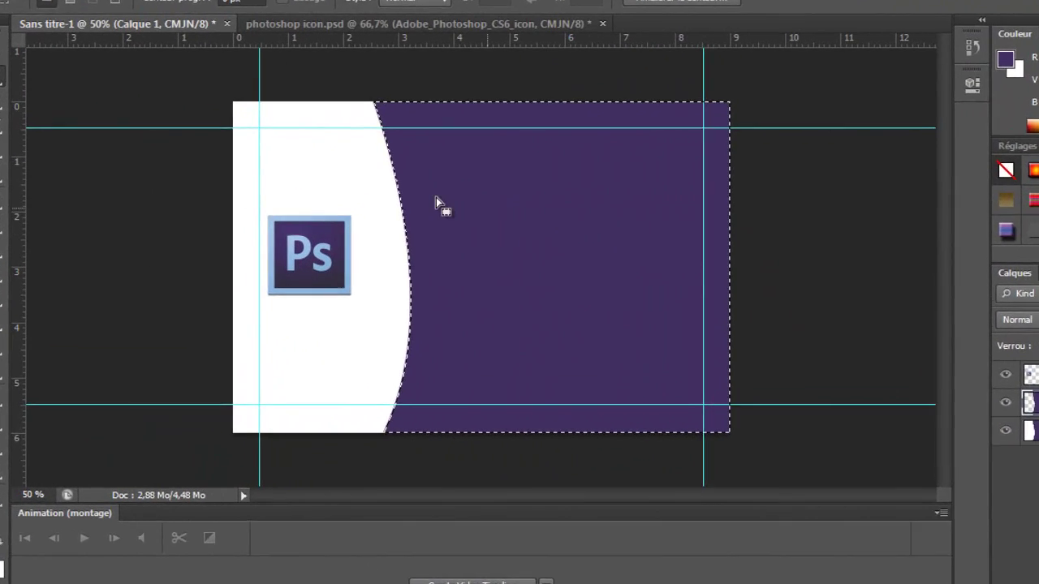
pyautogui.rightClick(500, 221)
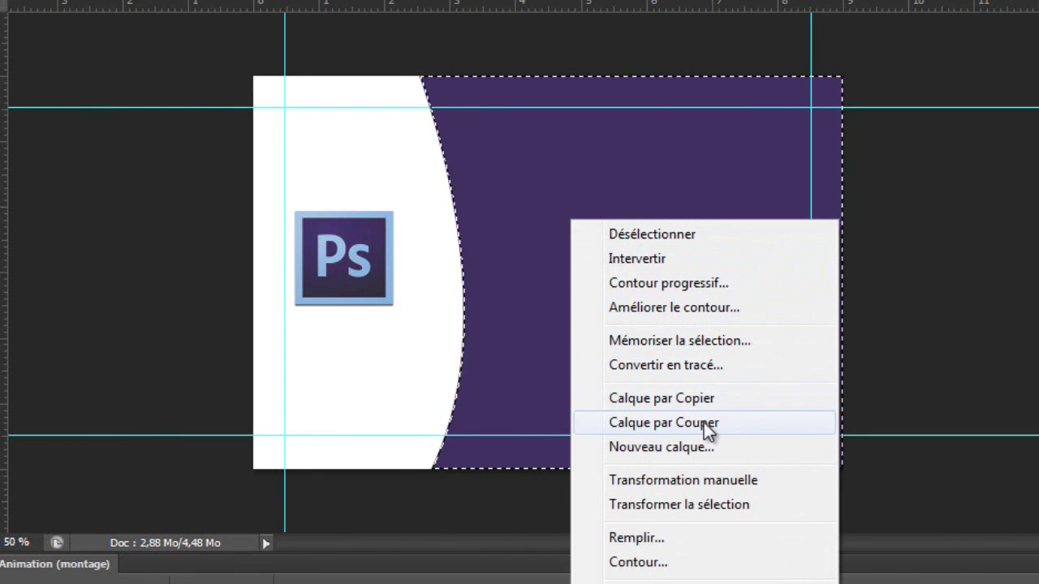
pyautogui.click(664, 397)
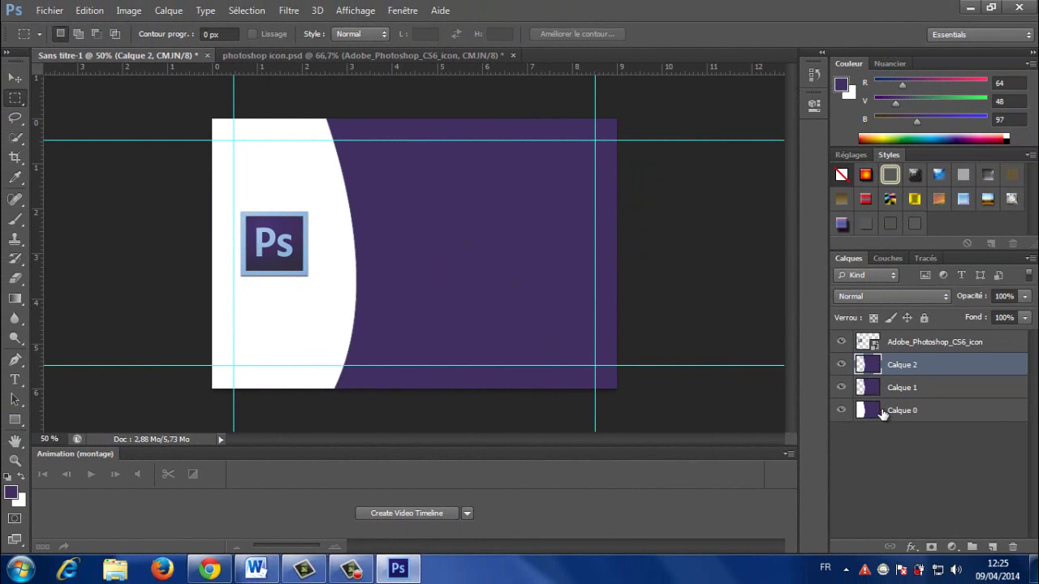
# Step: Make Calque 1 active again and reload its purple shape as a selection
pyautogui.click(875, 410)
pyautogui.click(875, 387)
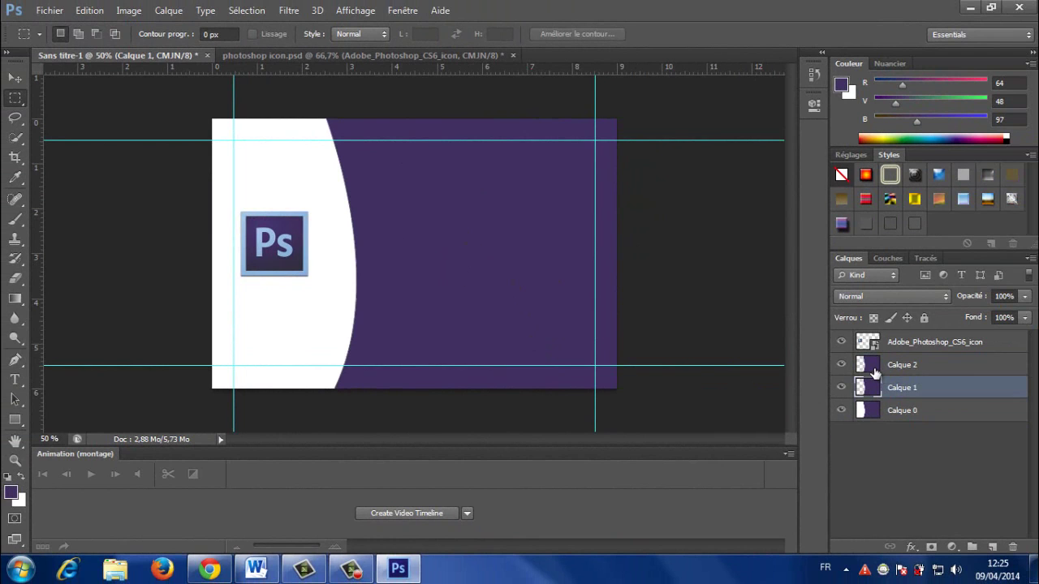
pyautogui.click(875, 372)
pyautogui.click(873, 391)
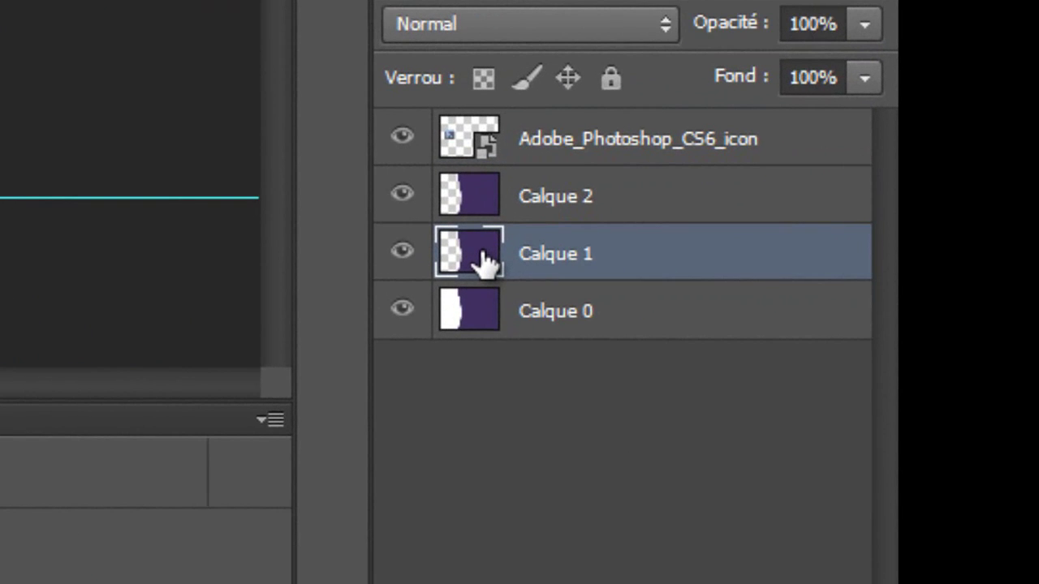
pyautogui.moveTo(484, 261); pyautogui.dragTo(482, 259)
pyautogui.keyDown('ctrl'); pyautogui.click(451, 251); pyautogui.keyUp('ctrl')
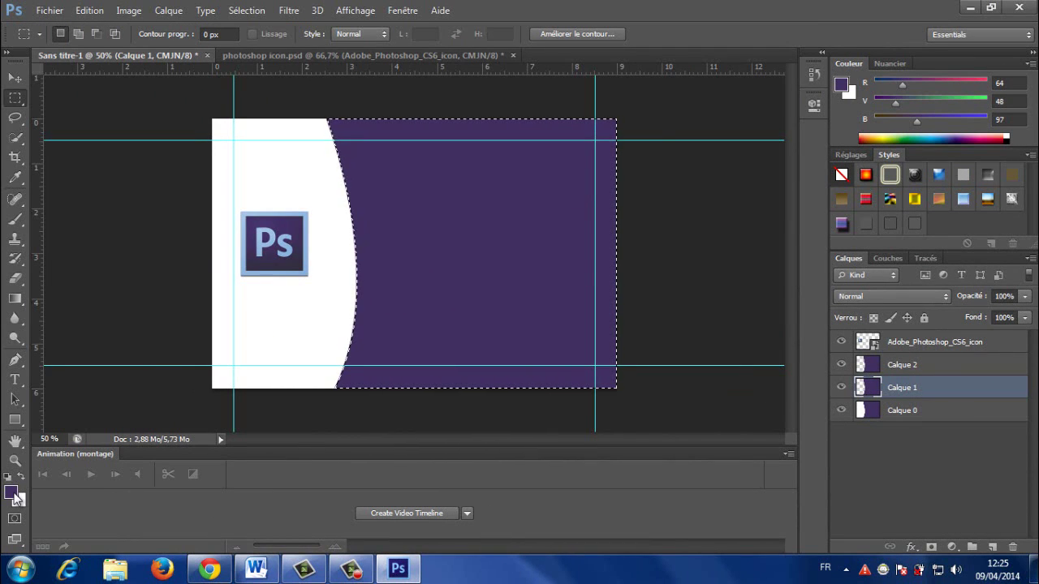
# Step: Sample the logo's light blue #99bce3 and fill Calque 1's shape with it
pyautogui.click(13, 493)
pyautogui.click(271, 242)
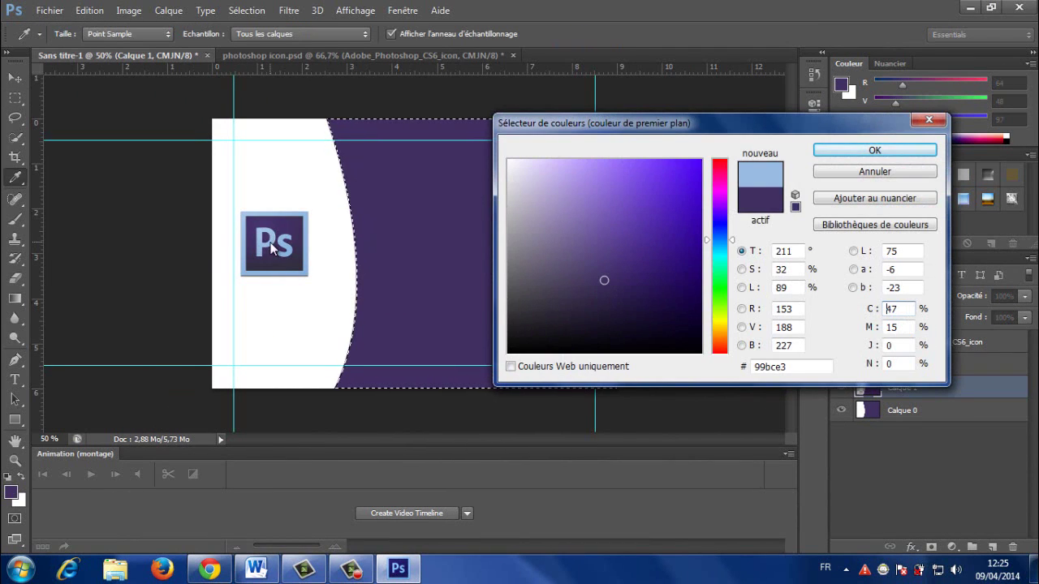
pyautogui.click(865, 151)
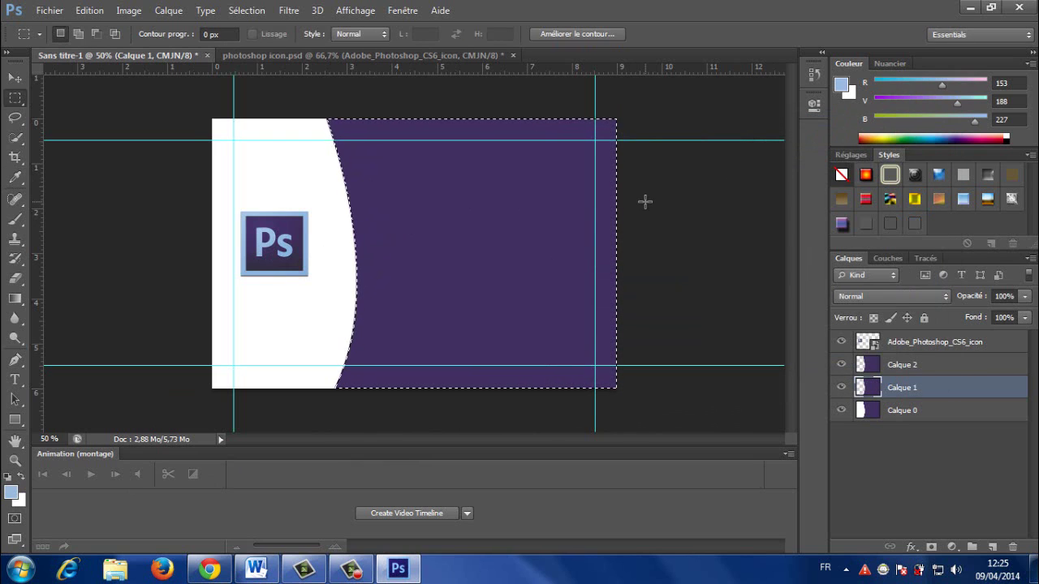
pyautogui.hotkey('alt', 'BackSpace')
# Step: Deselect and nudge Calque 1 left twice so a light-blue stripe edges the purple curve
pyautogui.hotkey('ctrl', 'd')
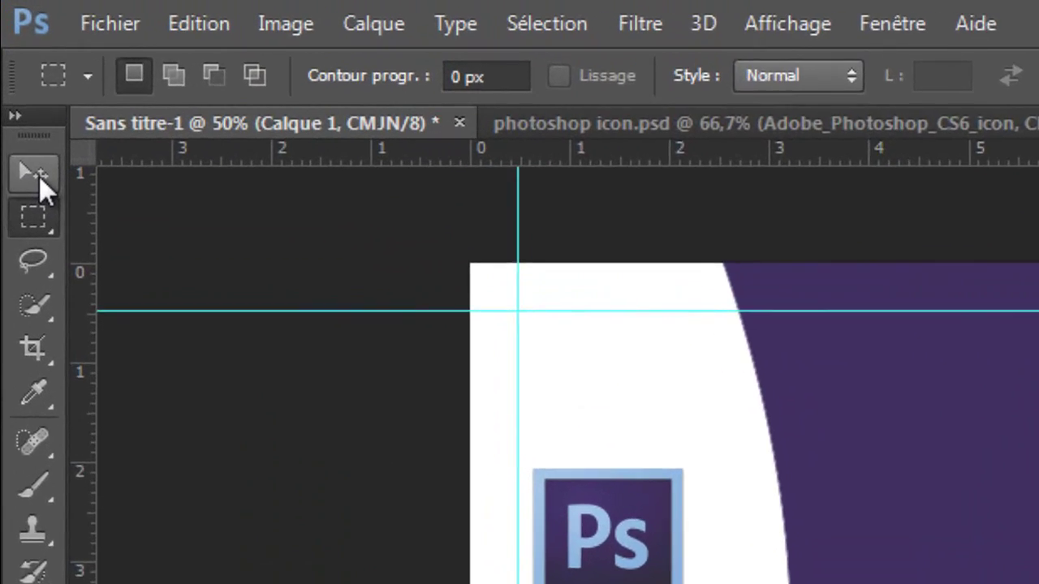
pyautogui.click(14, 78)
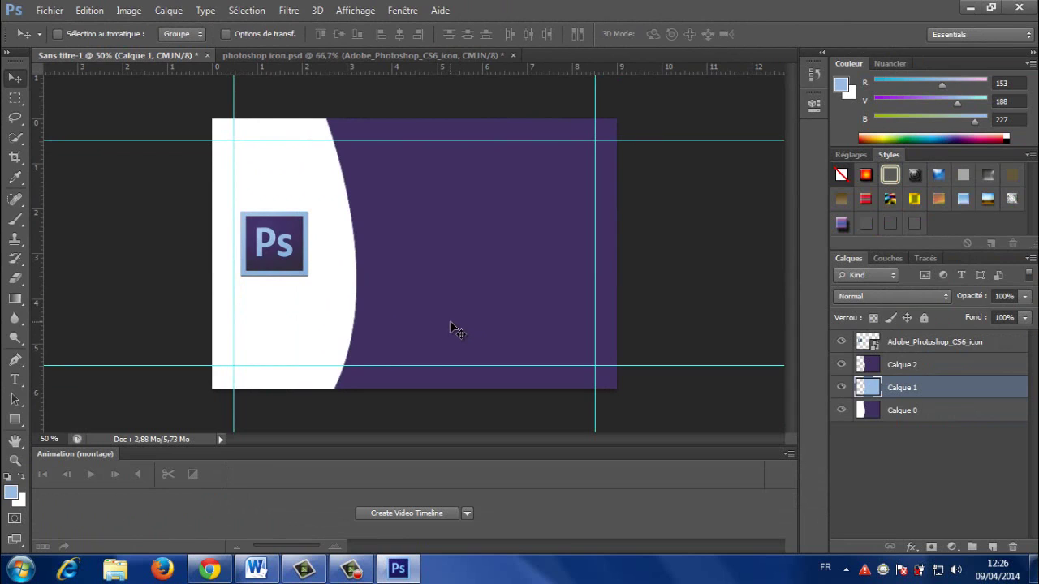
pyautogui.press('Left')
pyautogui.press('Left')
pyautogui.press('Left')
pyautogui.press('Left')
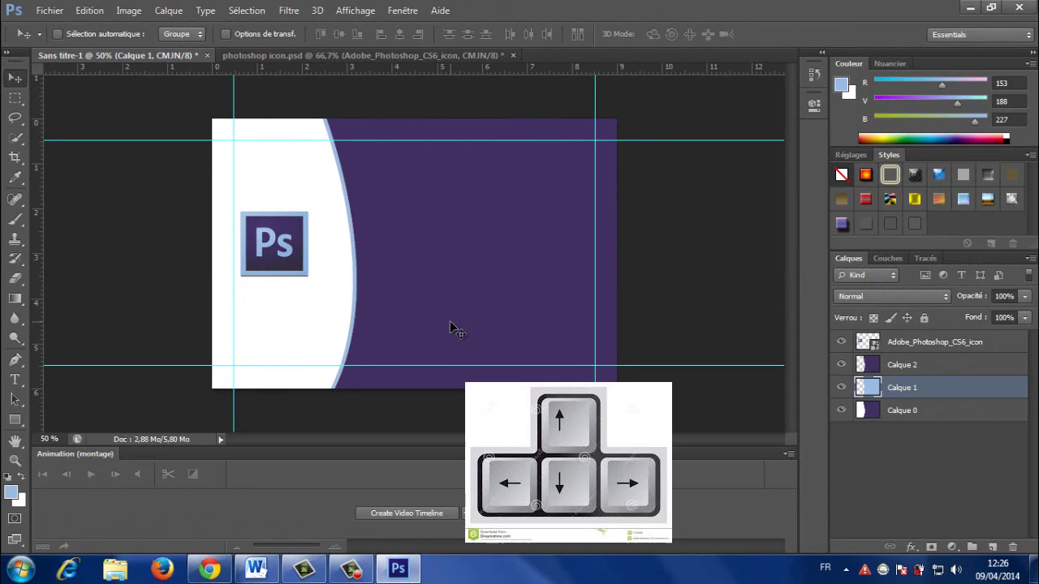
pyautogui.press('Left')
pyautogui.press('Left')
pyautogui.press('Left')
pyautogui.press('Left')
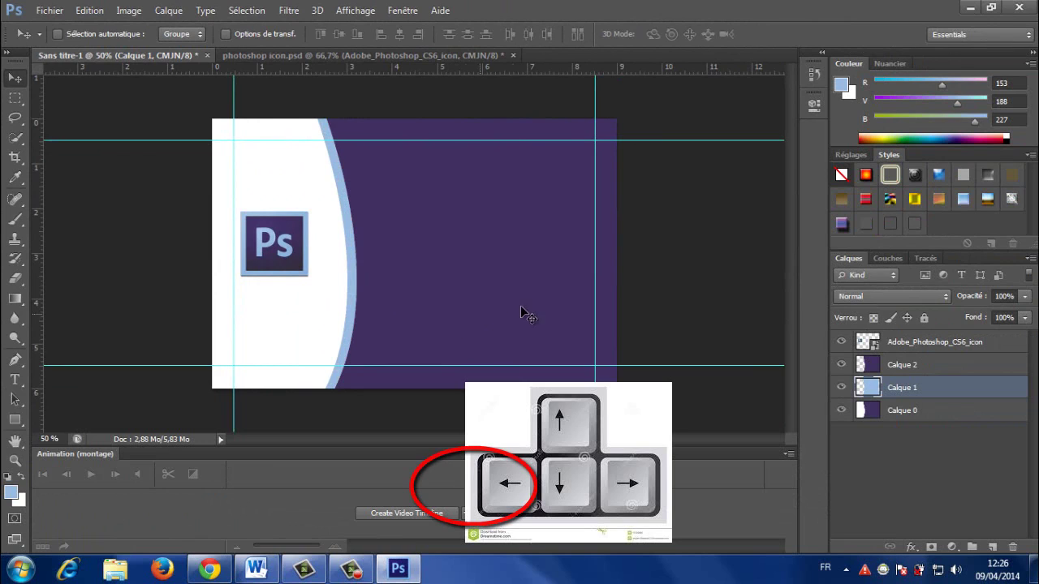
pyautogui.click(873, 414)
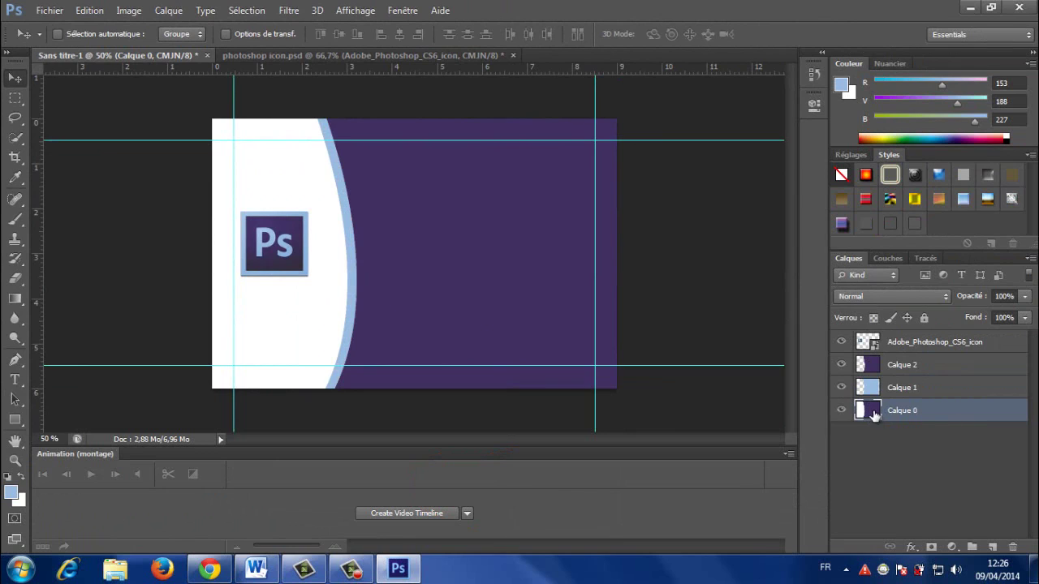
# Step: Nudge Calque 0 left twice to reveal a thin purple band beside the stripe
pyautogui.press('Left')
pyautogui.press('Left')
pyautogui.press('Left')
pyautogui.press('Left')
pyautogui.press('Left')
pyautogui.press('Left')
pyautogui.press('Left')
pyautogui.press('Left')
pyautogui.press('Left')
pyautogui.press('Left')
pyautogui.press('Left')
pyautogui.press('Left')
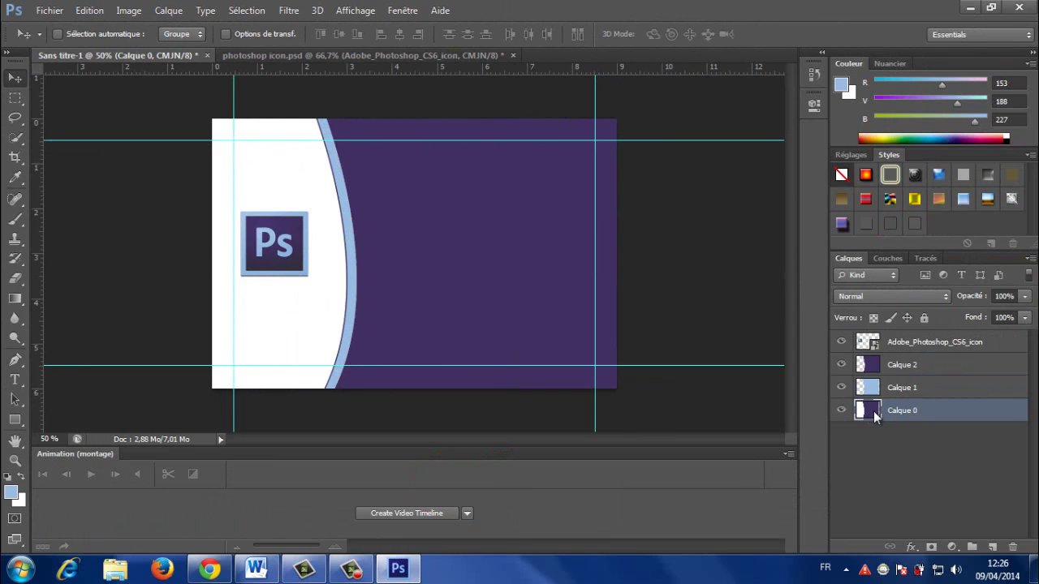
pyautogui.press('Left')
pyautogui.press('Left')
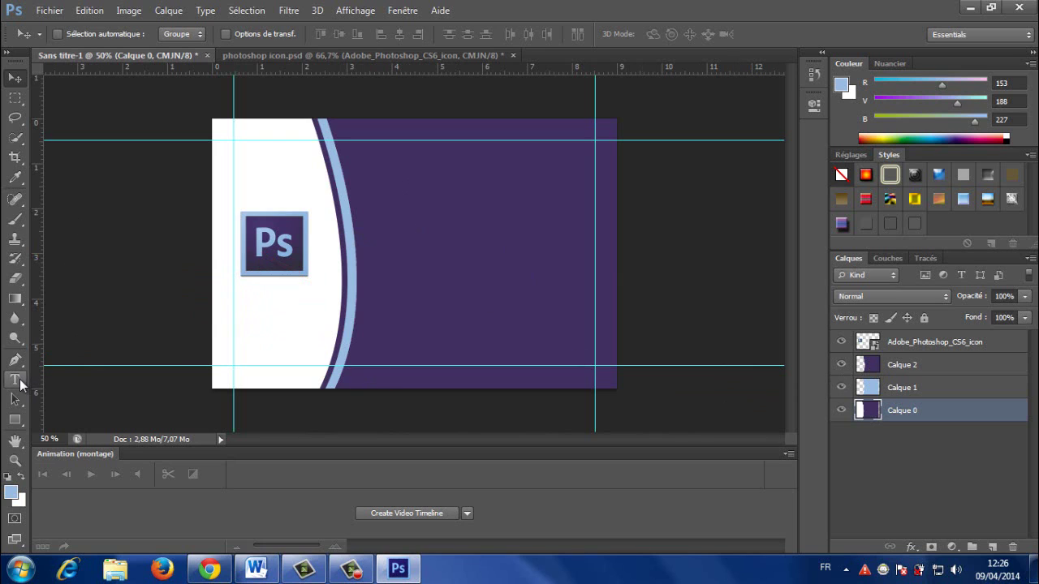
# Step: Type the person's name with 'DESIGER' on a second line in light blue on the purple area
pyautogui.click(15, 380)
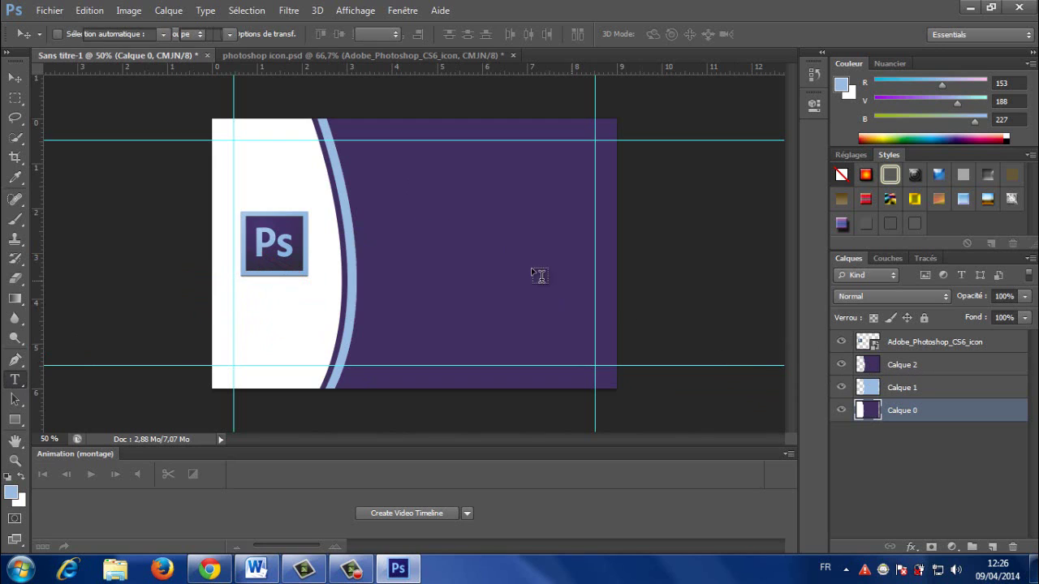
pyautogui.click(457, 230)
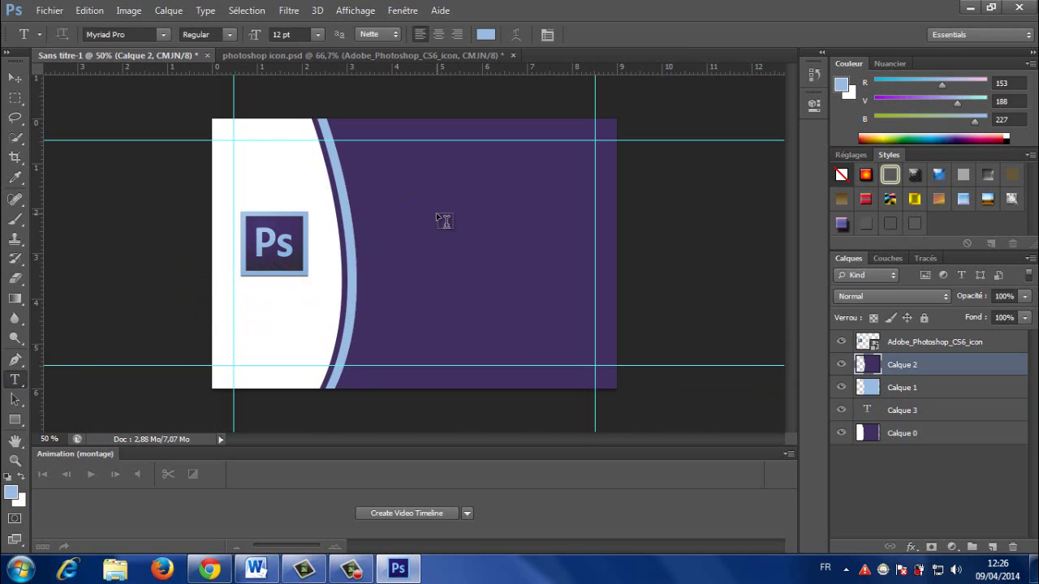
pyautogui.click(437, 213)
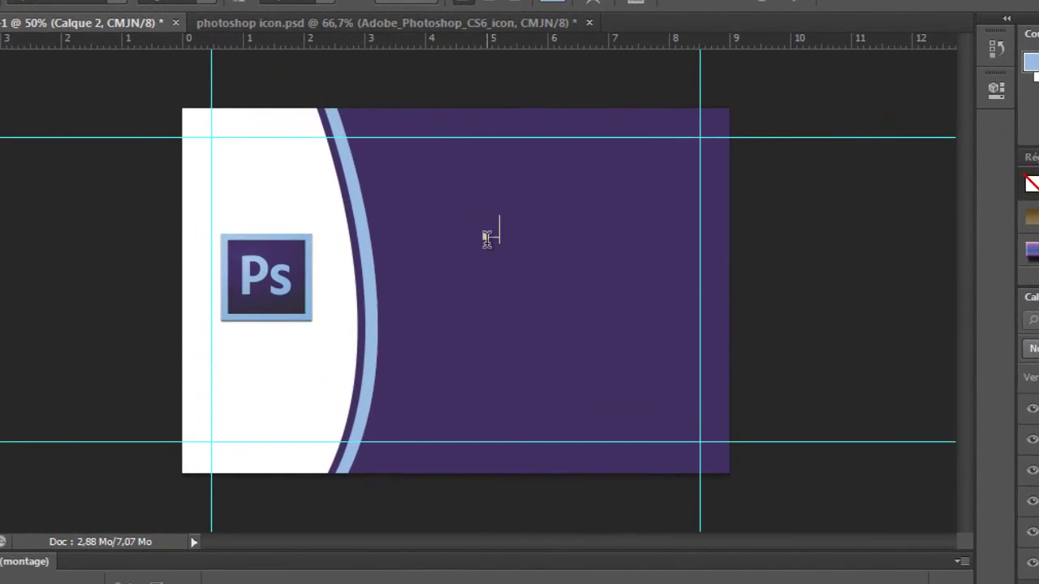
pyautogui.write('BELAABID')
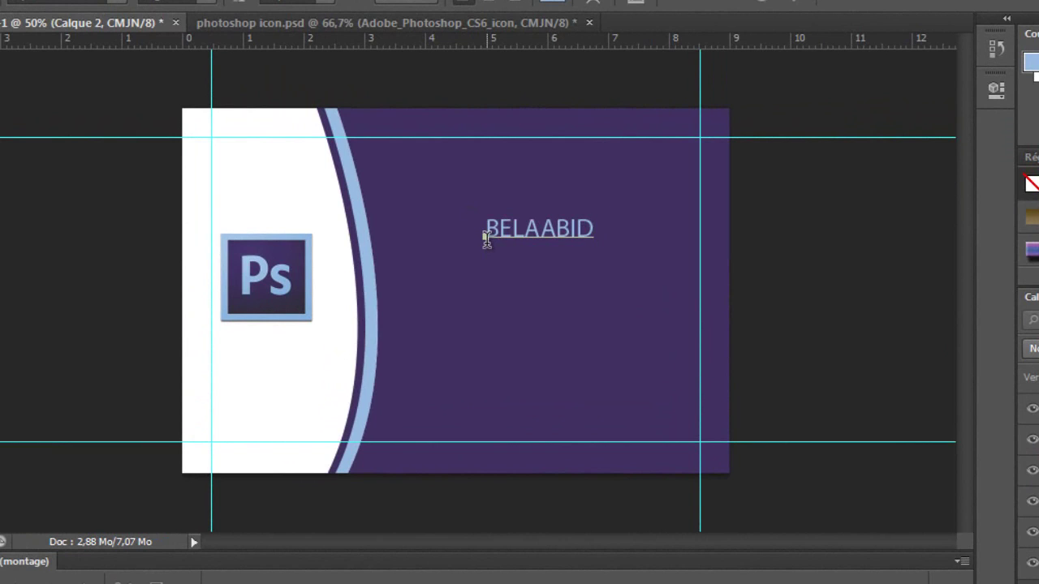
pyautogui.press('Return')
pyautogui.write('DESIG?ER')
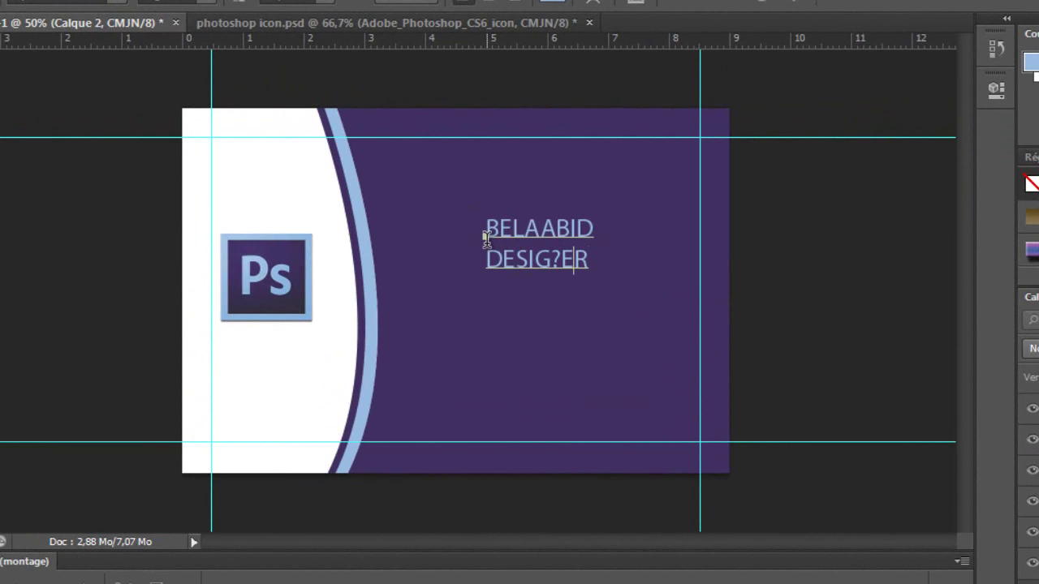
pyautogui.press('BackSpace')
pyautogui.press('Delete')
pyautogui.write('ER')
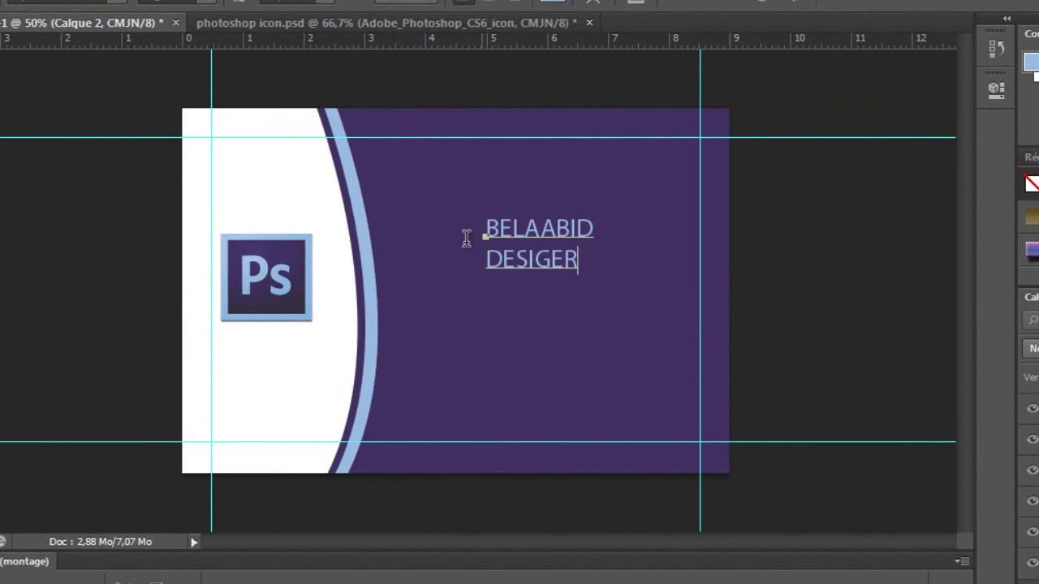
pyautogui.hotkey('ctrl', 'Return')
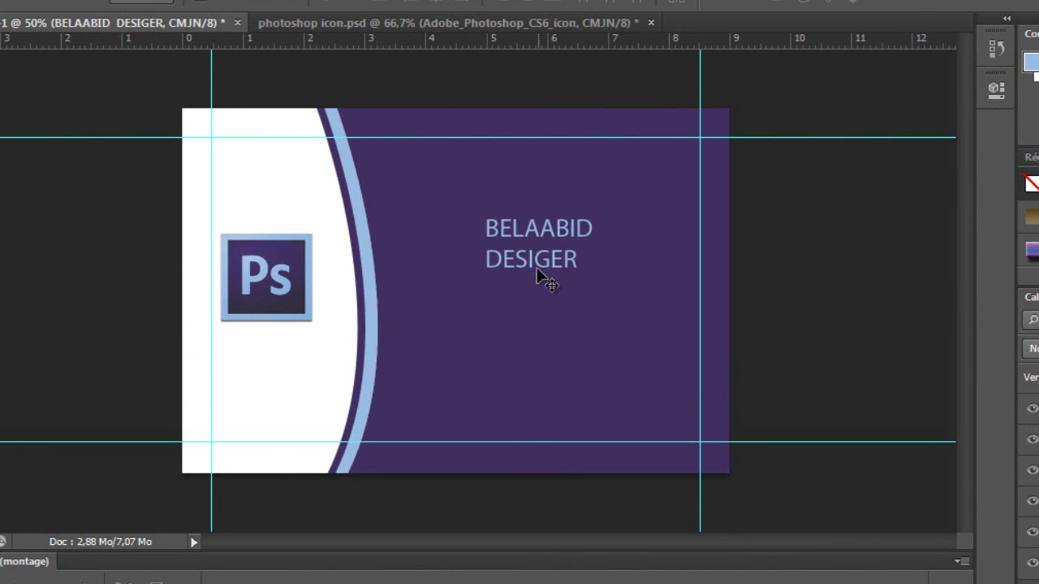
# Step: Raise the name-and-DESIGER text block and scale it up to about 187%
pyautogui.moveTo(533, 250); pyautogui.dragTo(521, 215)
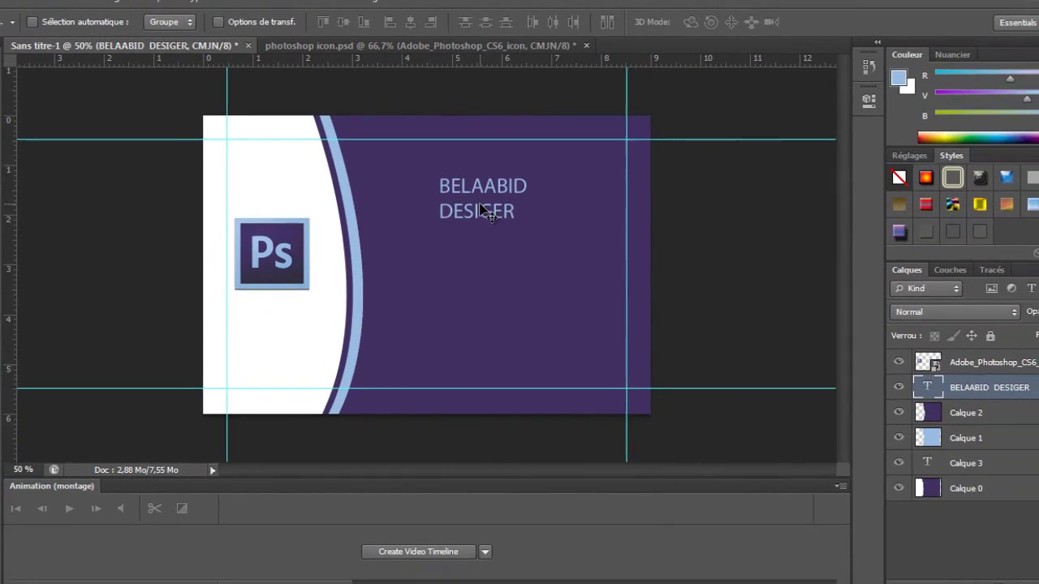
pyautogui.hotkey('ctrl', 't')
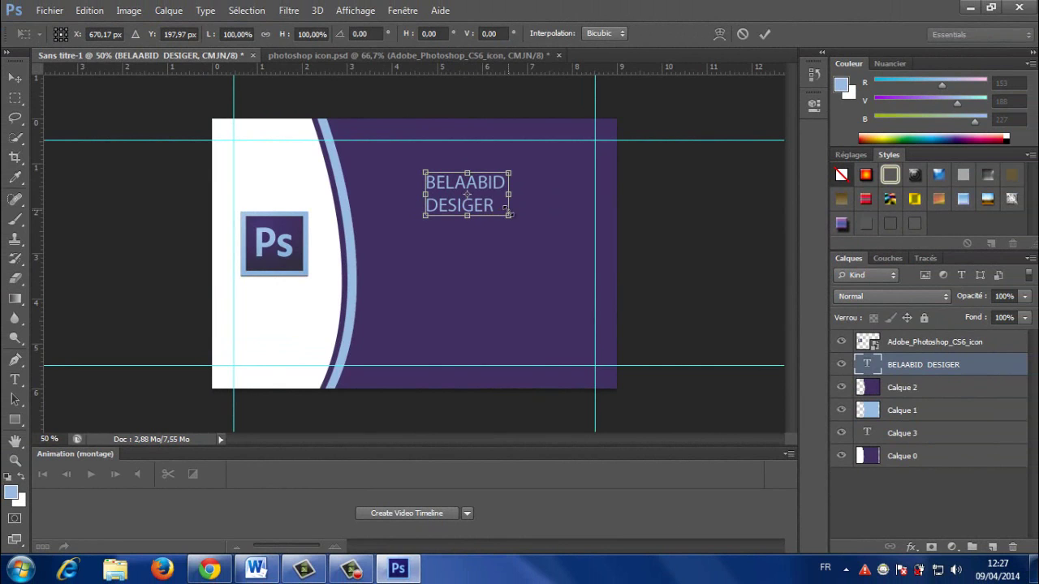
pyautogui.moveTo(518, 217); pyautogui.dragTo(549, 216)
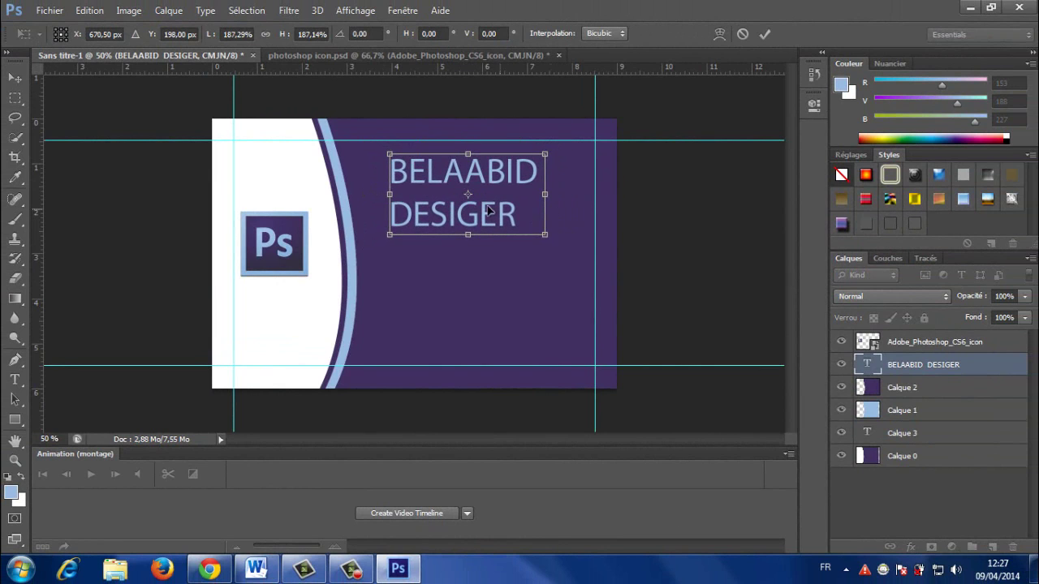
pyautogui.press('Return')
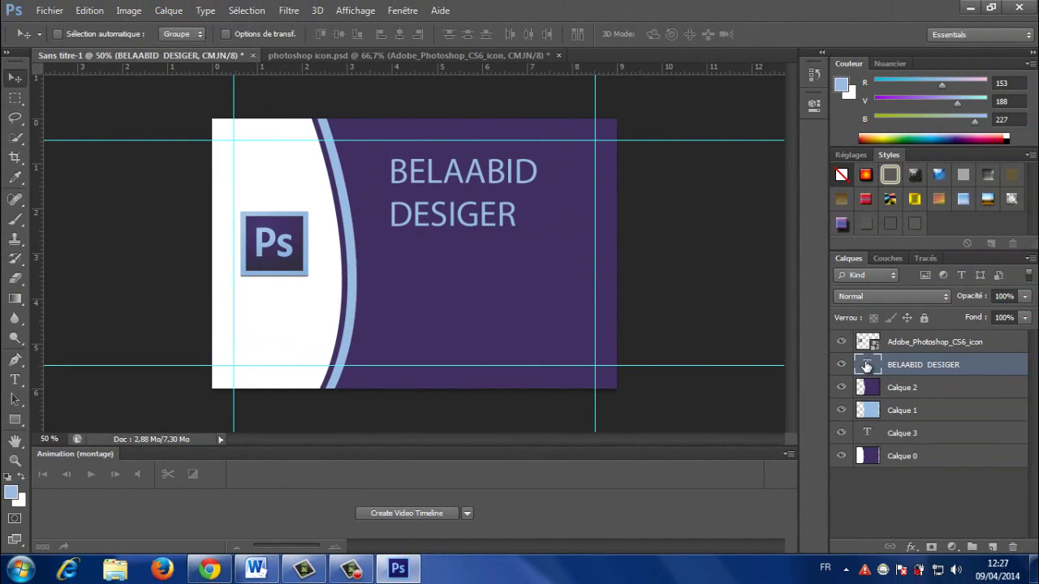
pyautogui.doubleClick(865, 364)
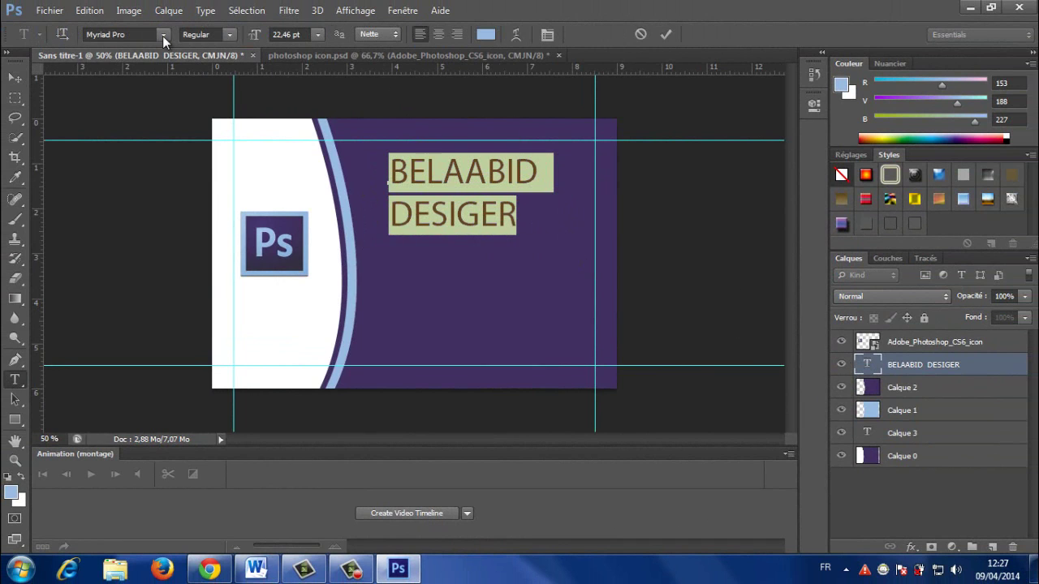
# Step: Set the two-line name and title text in Showcard Gothic and nudge it slightly left
pyautogui.click(162, 35)
pyautogui.scroll(-2, 149, 181)
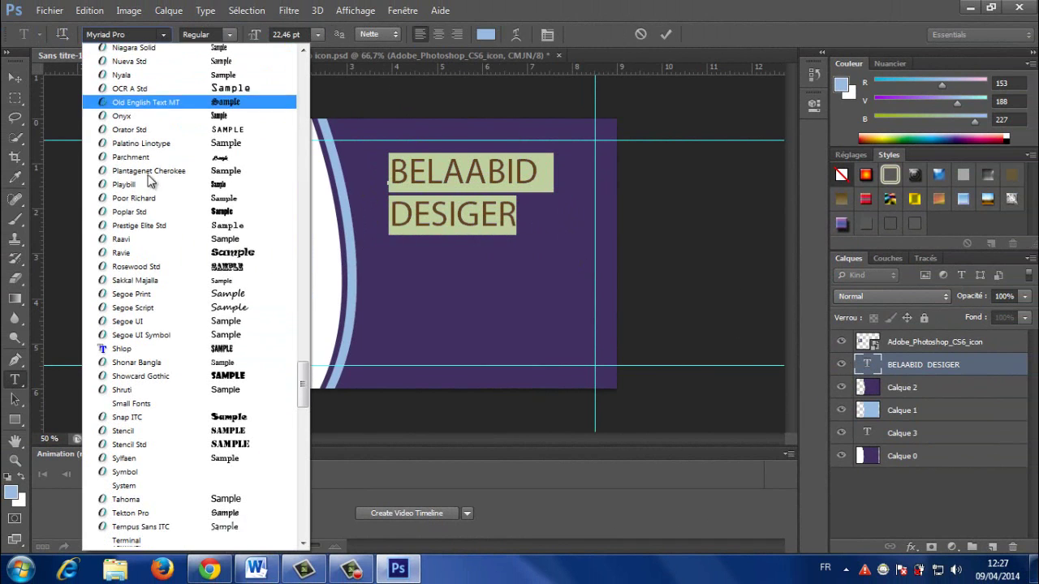
pyautogui.scroll(-1, 149, 180)
pyautogui.click(172, 325)
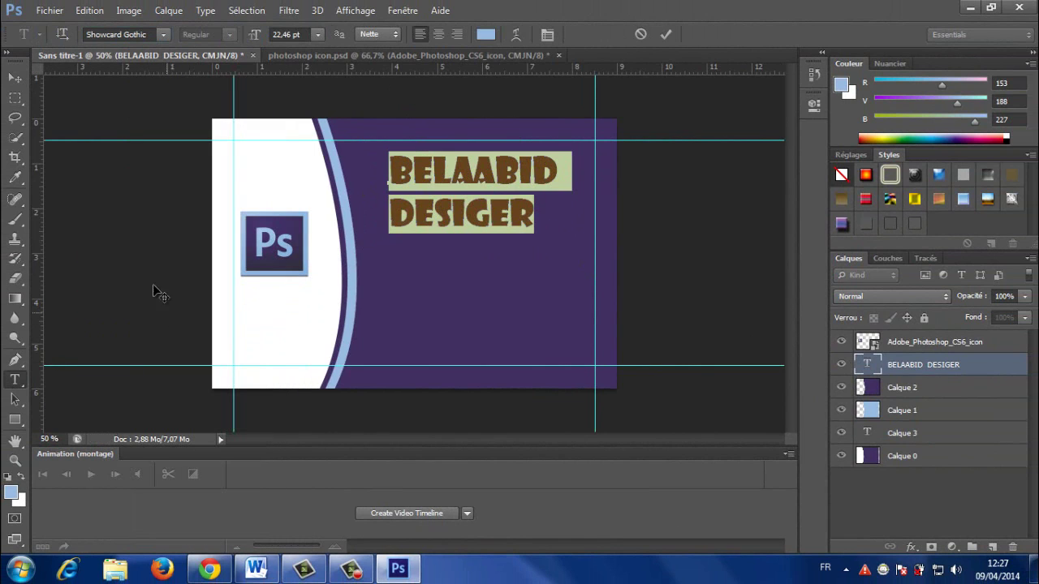
pyautogui.click(15, 77)
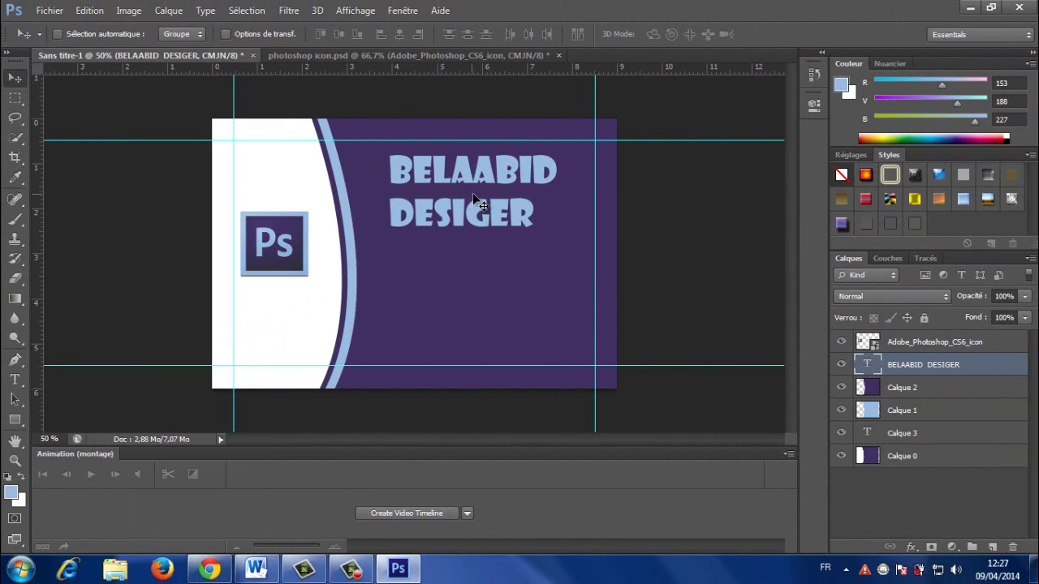
pyautogui.moveTo(476, 203); pyautogui.dragTo(466, 198)
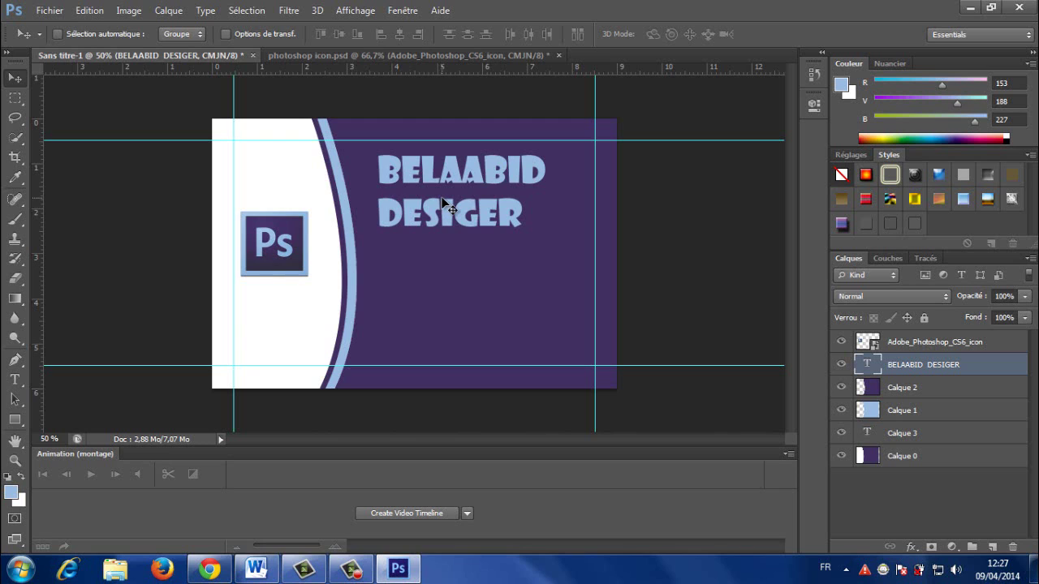
# Step: Centre-align both title lines and move the block over the purple area
pyautogui.doubleClick(866, 365)
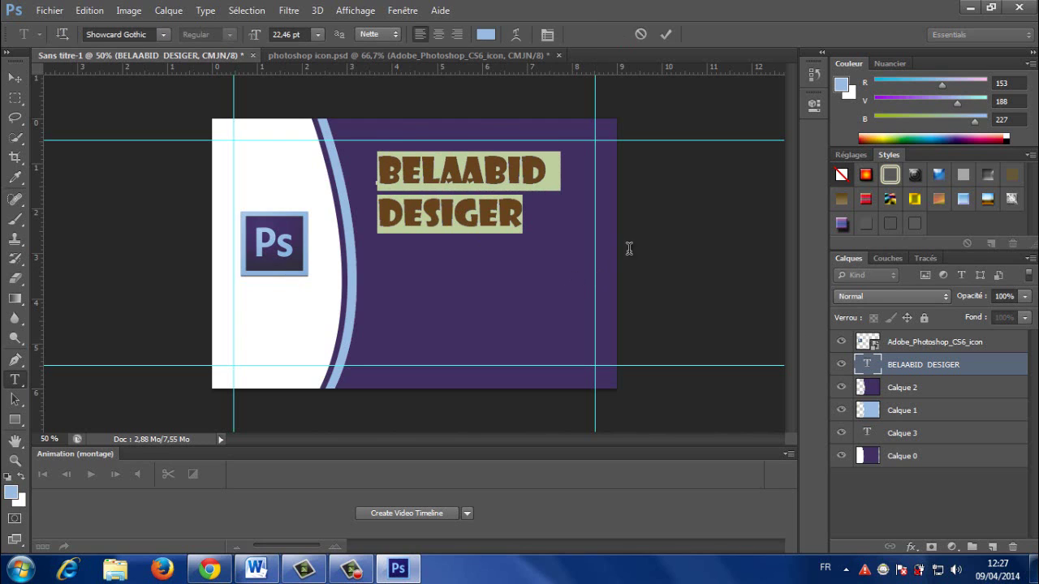
pyautogui.click(437, 34)
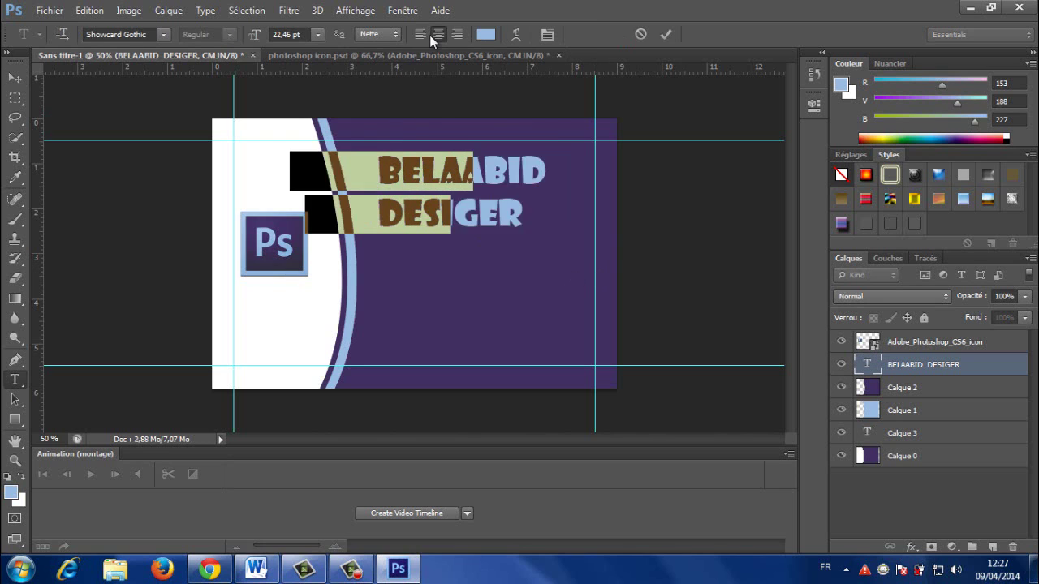
pyautogui.click(11, 80)
pyautogui.moveTo(341, 177); pyautogui.dragTo(430, 178)
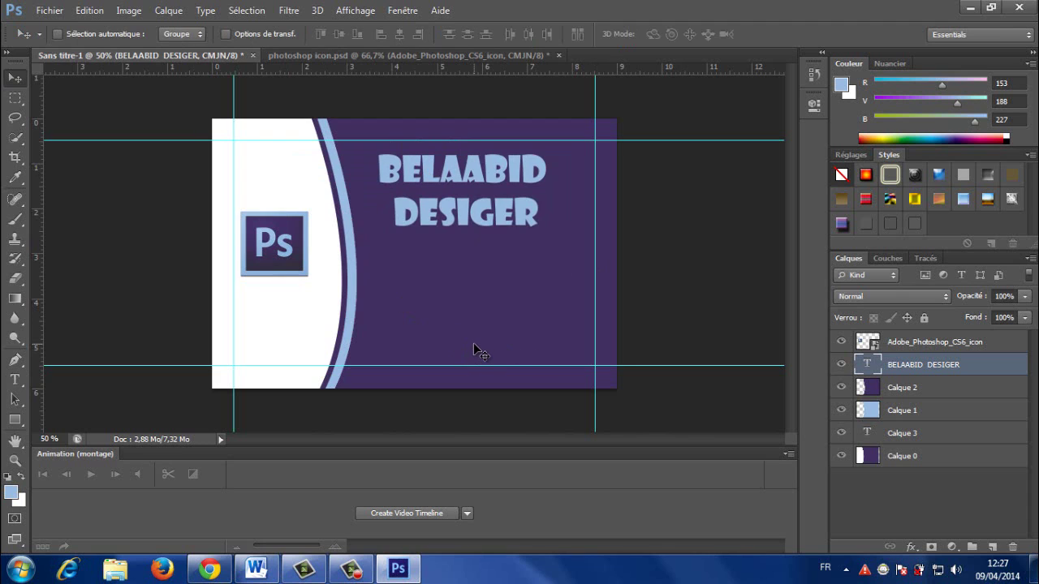
pyautogui.click(20, 384)
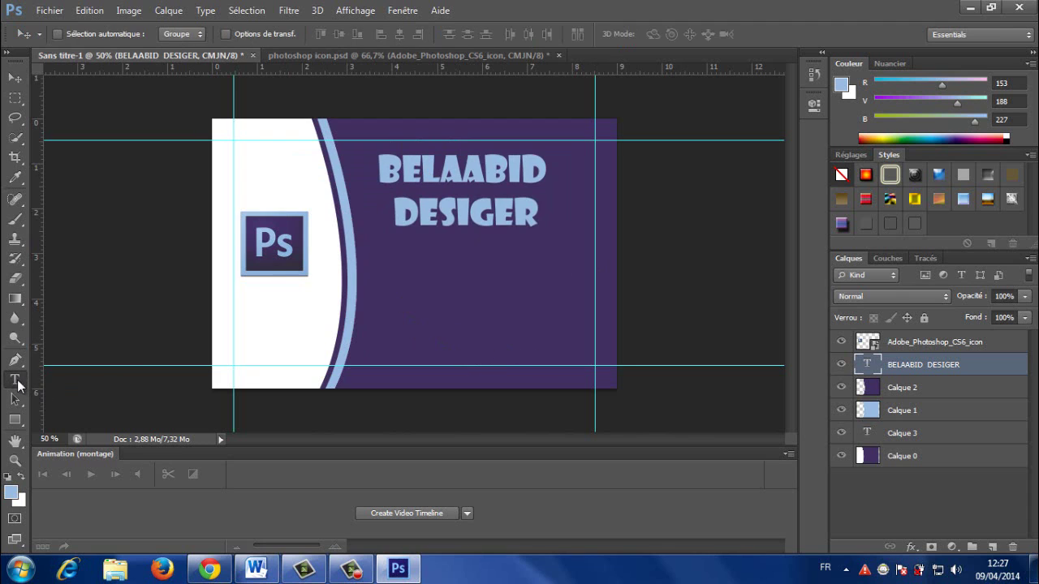
# Step: Add a 'TEL:' line with the phone number and move it right onto the purple area
pyautogui.click(363, 314)
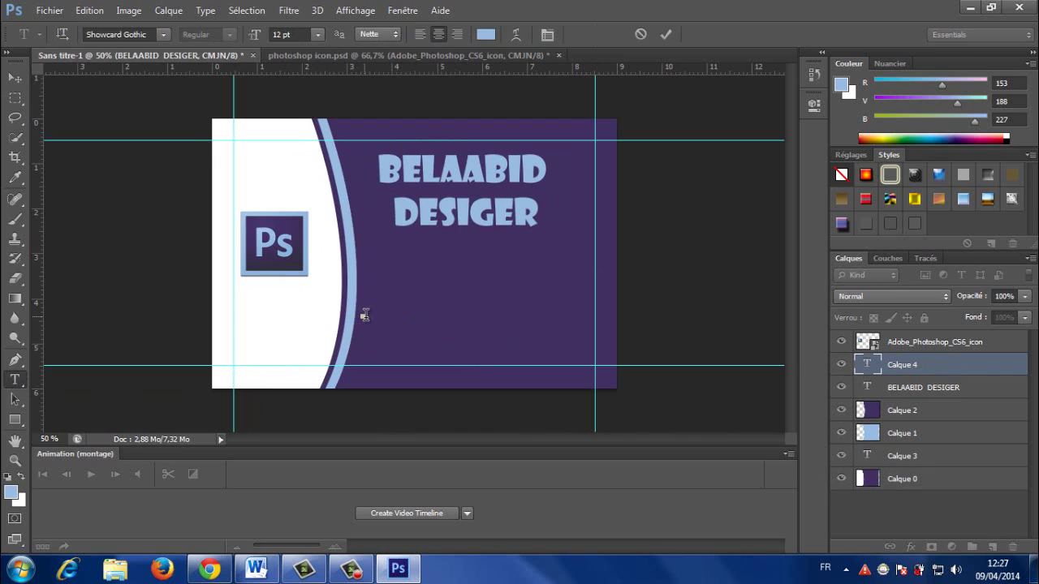
pyautogui.write('TEL:')
pyautogui.press('BackSpace')
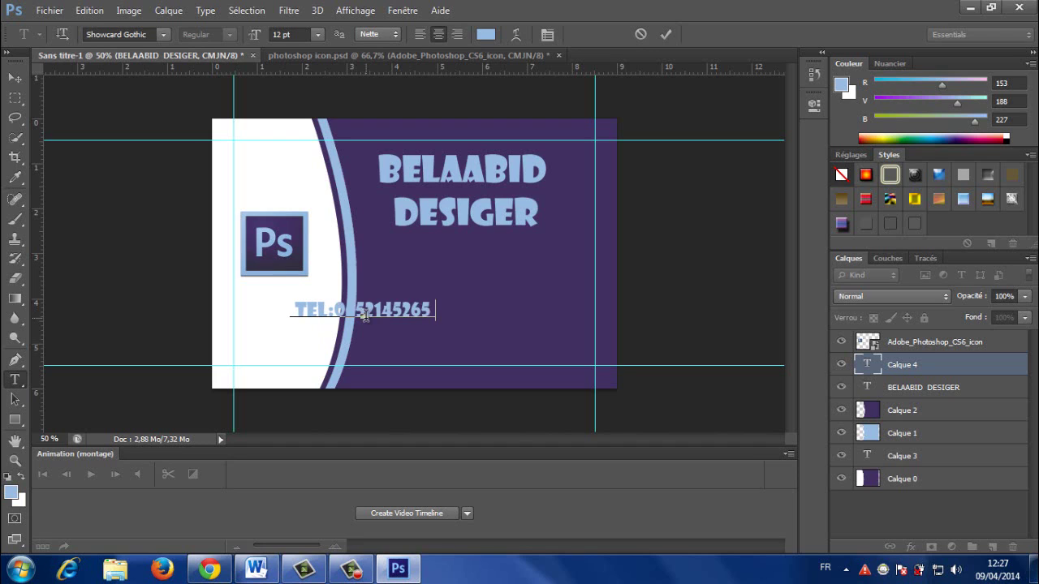
pyautogui.click(16, 81)
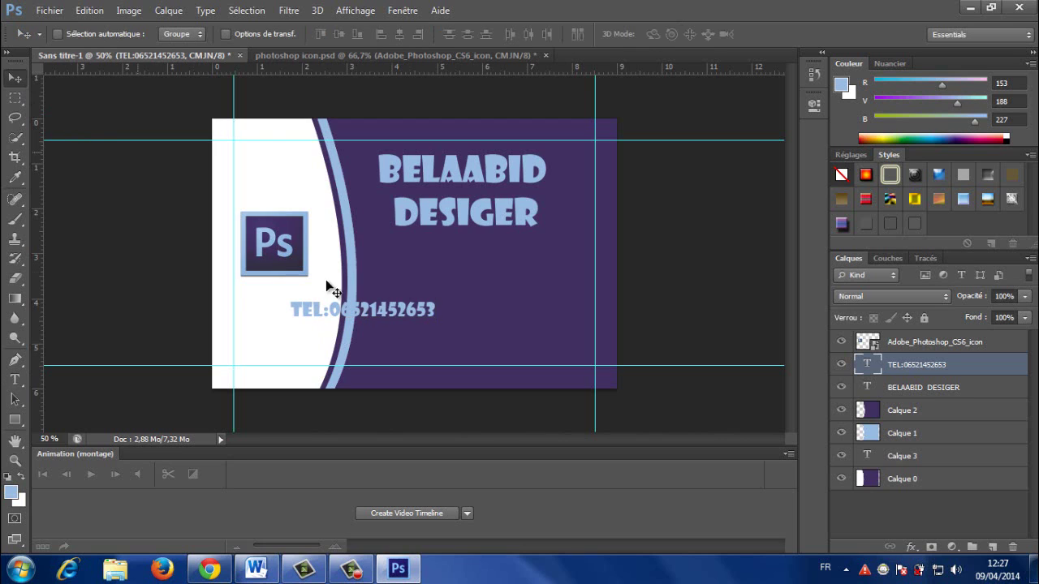
pyautogui.moveTo(411, 318); pyautogui.dragTo(491, 327)
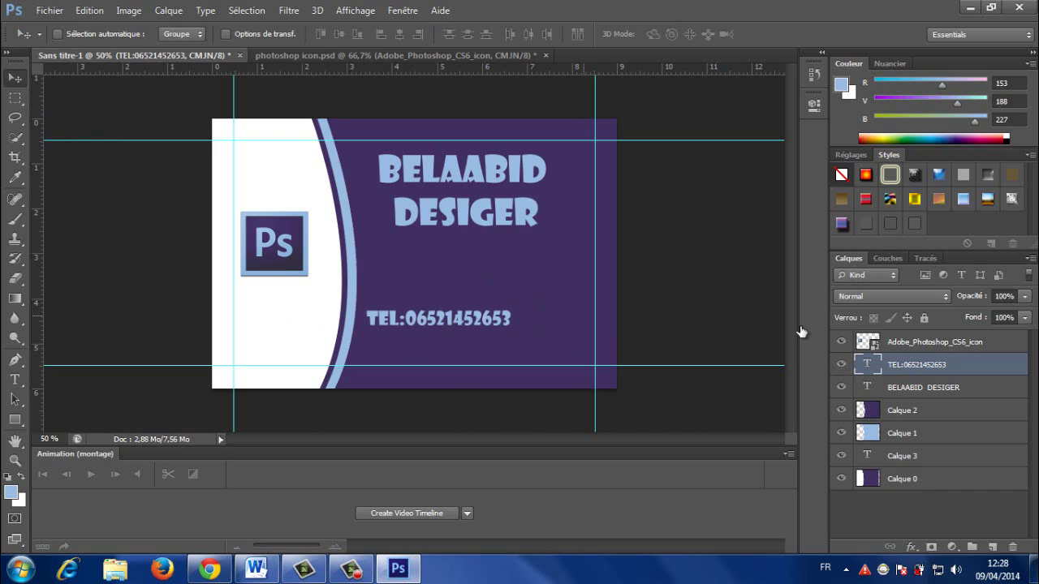
# Step: Duplicate the TEL layer with Ctrl+J, move the copy just below, and select its text
pyautogui.rightClick(874, 364)
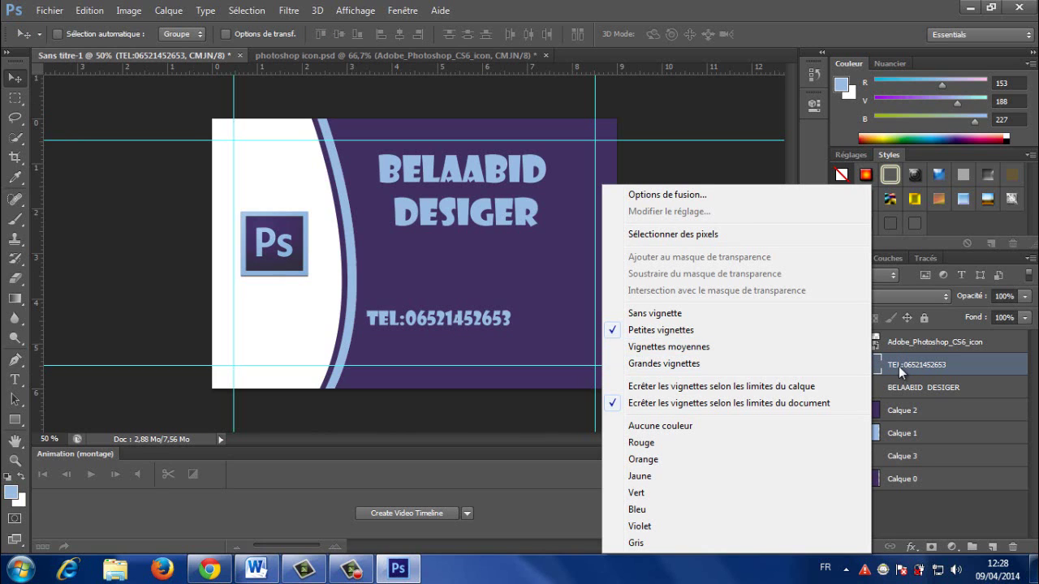
pyautogui.click(877, 364)
pyautogui.rightClick(869, 365)
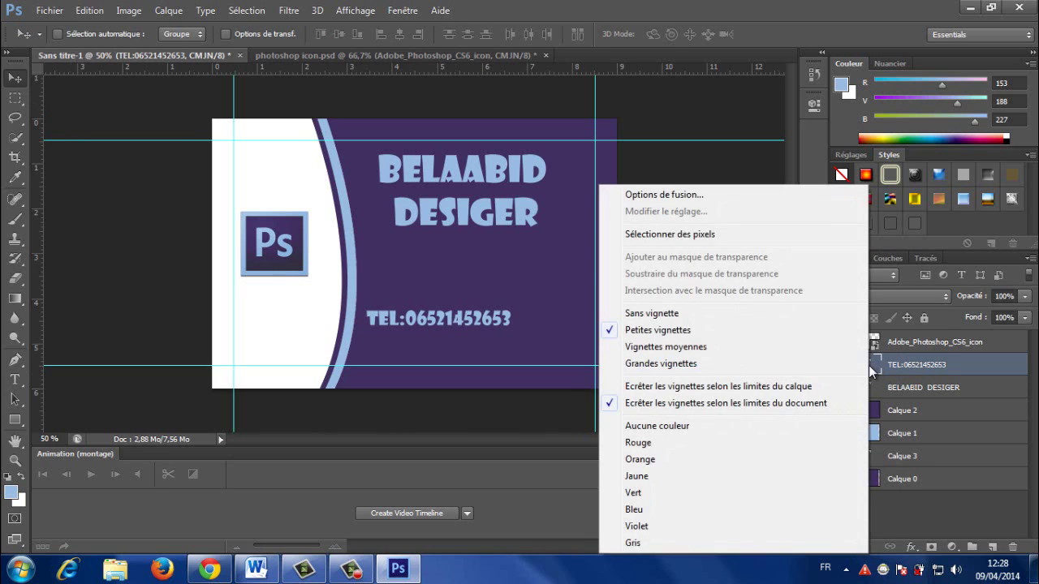
pyautogui.click(869, 367)
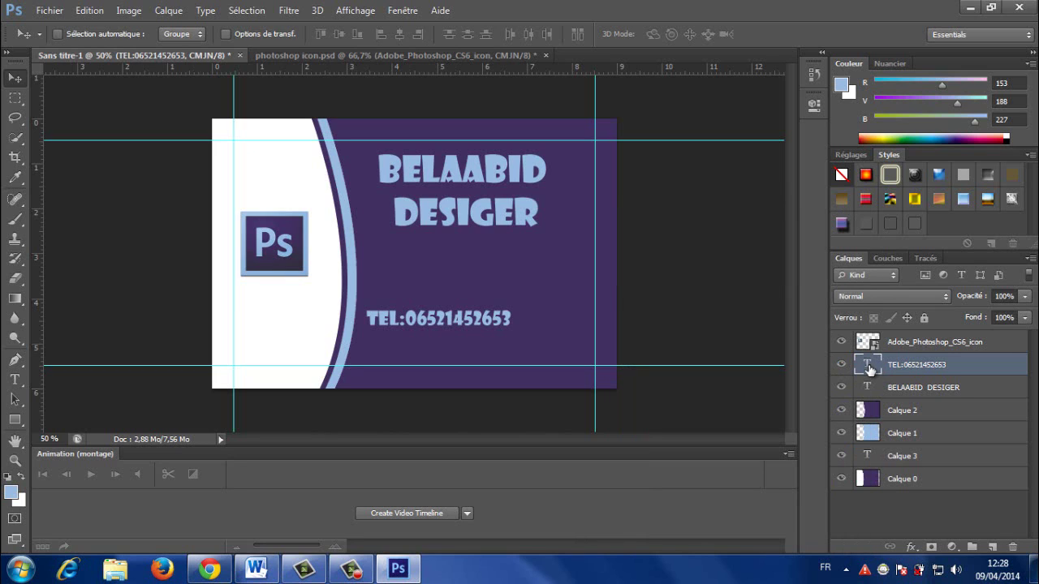
pyautogui.hotkey('ctrl', 'j')
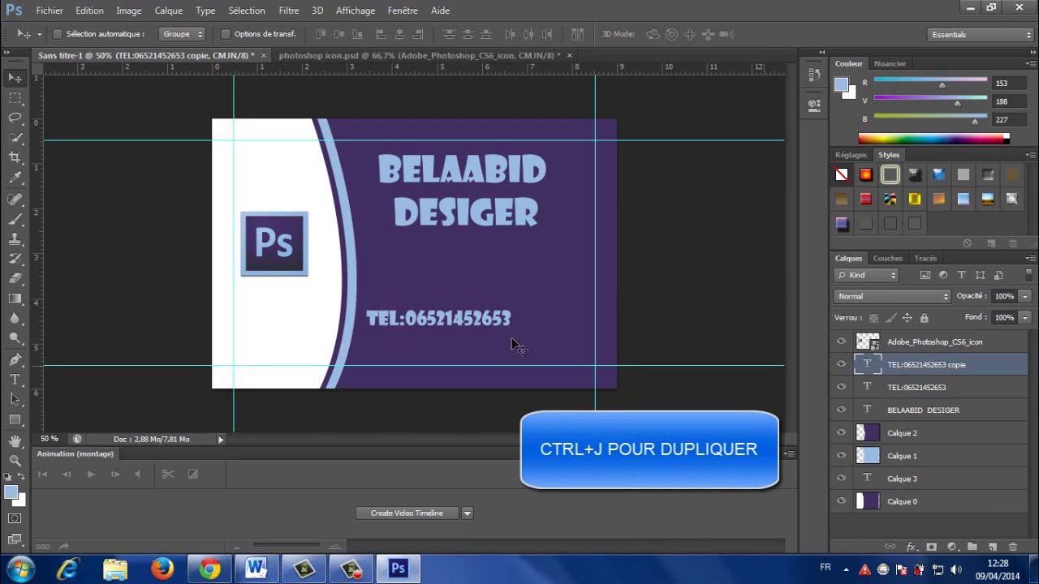
pyautogui.moveTo(419, 320); pyautogui.dragTo(419, 348)
pyautogui.doubleClick(868, 364)
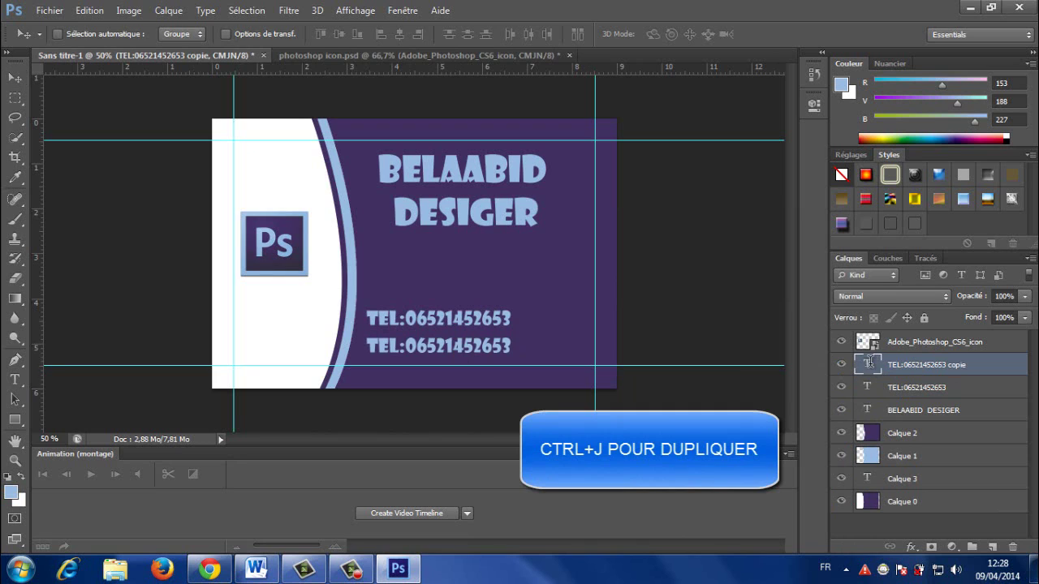
pyautogui.click(510, 346)
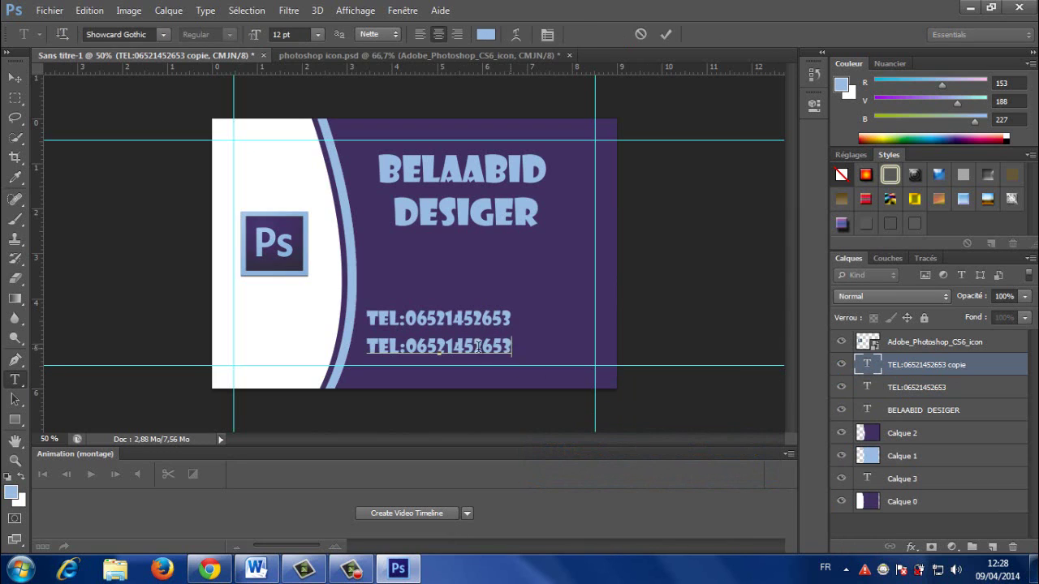
pyautogui.moveTo(510, 346); pyautogui.dragTo(371, 346)
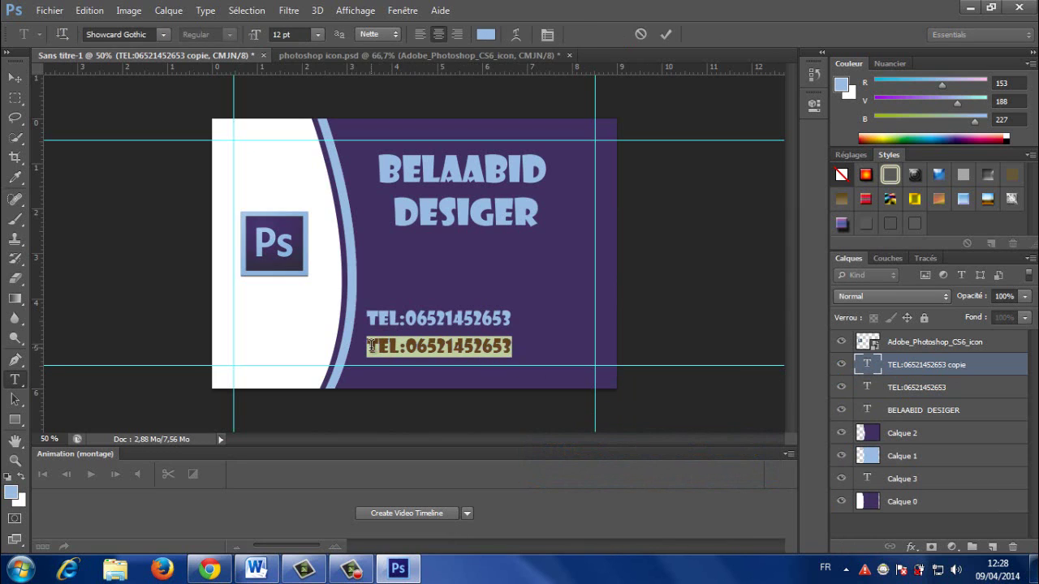
# Step: Replace the copied text with an 'EMAIL :' label followed by the Gmail address ending .COM
pyautogui.write('E')
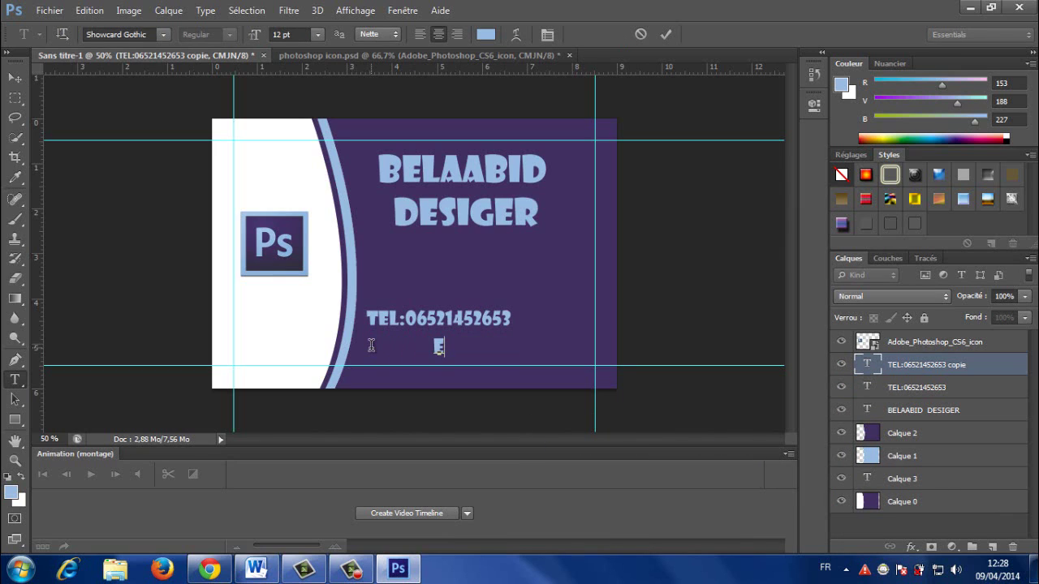
pyautogui.write('MA')
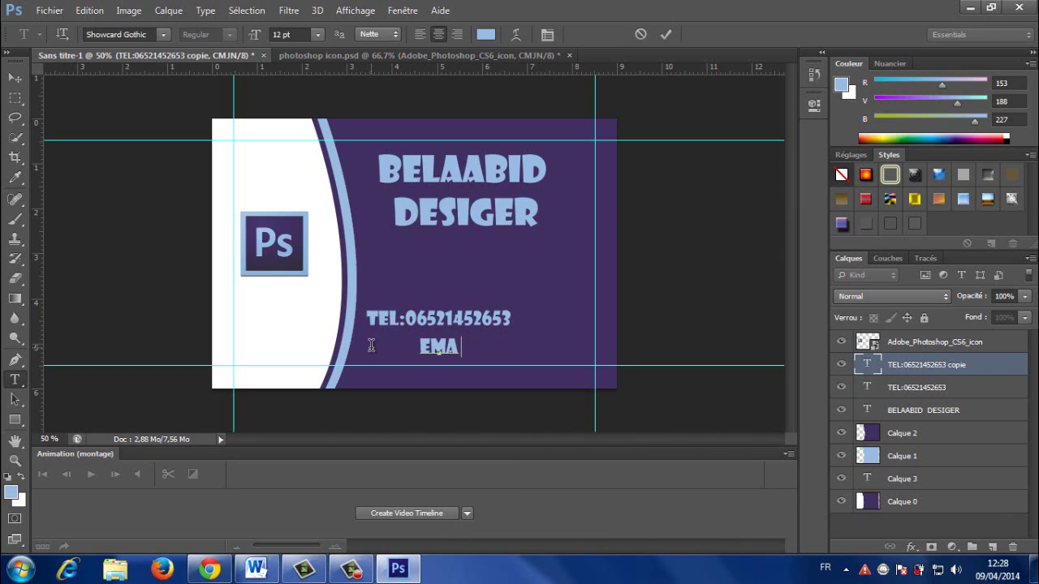
pyautogui.write('IL ')
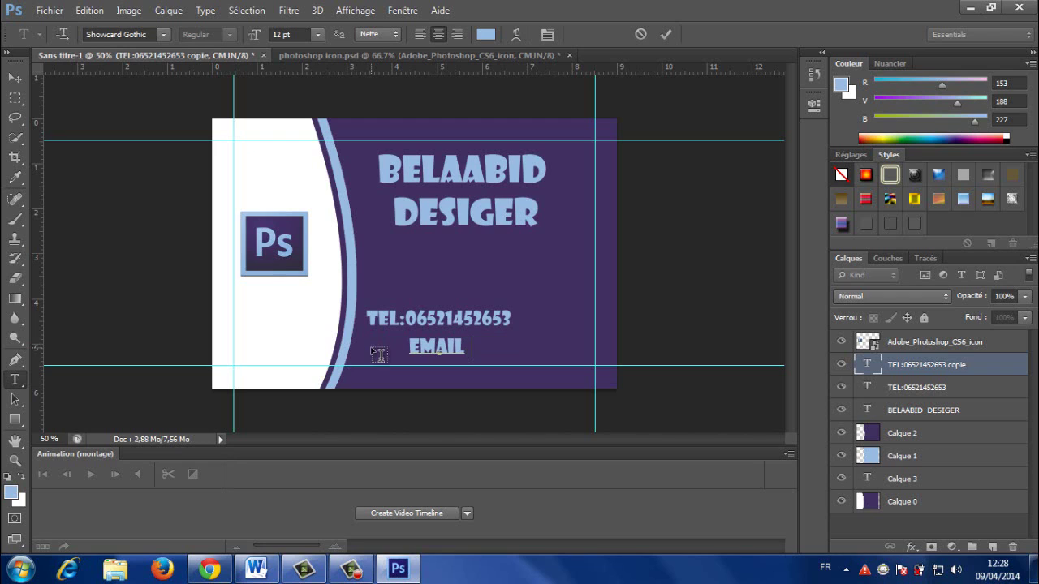
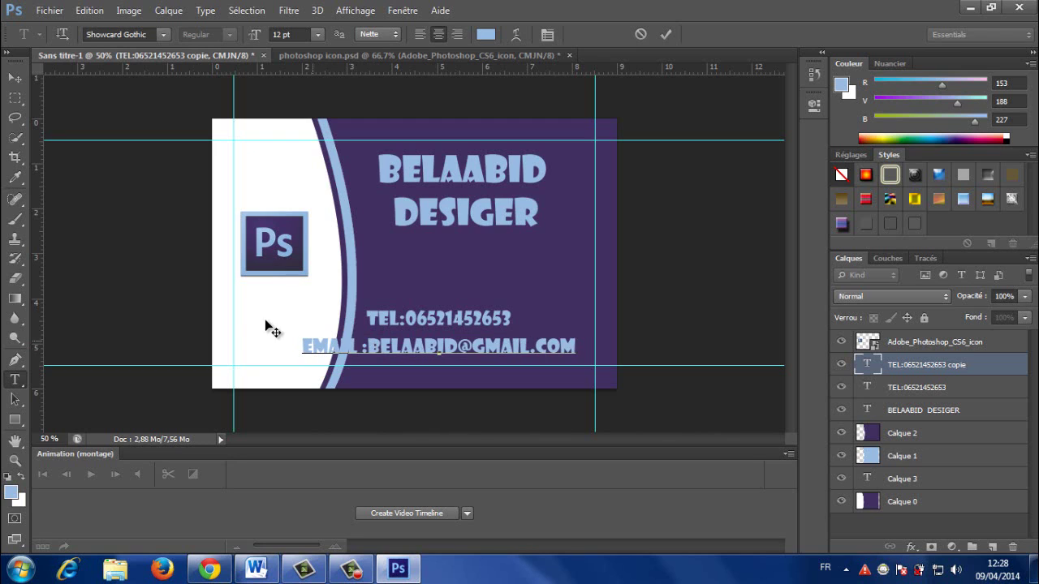
pyautogui.click(15, 77)
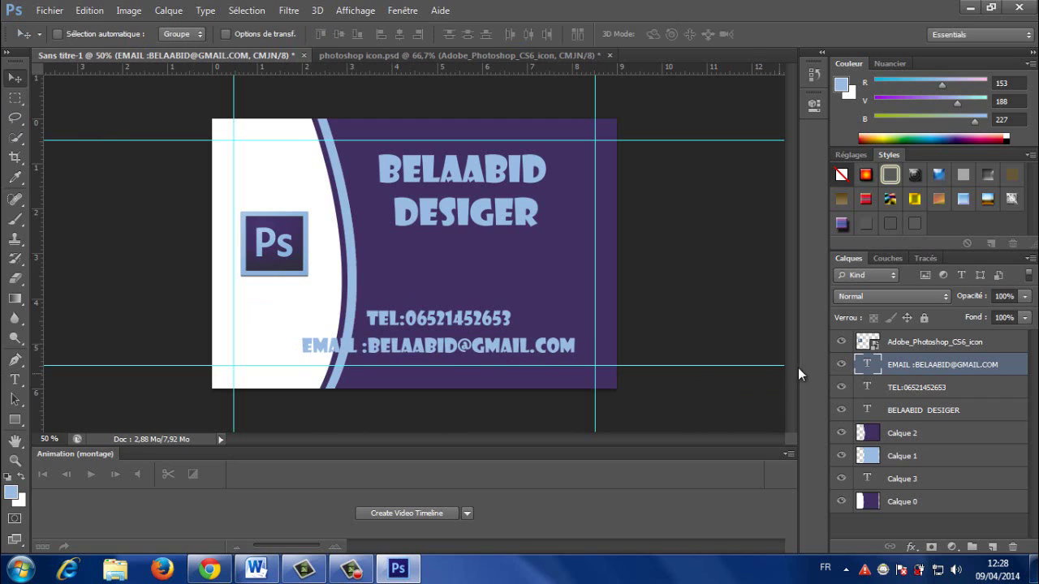
# Step: Set the e-mail line's font size to 10 pt
pyautogui.doubleClick(867, 364)
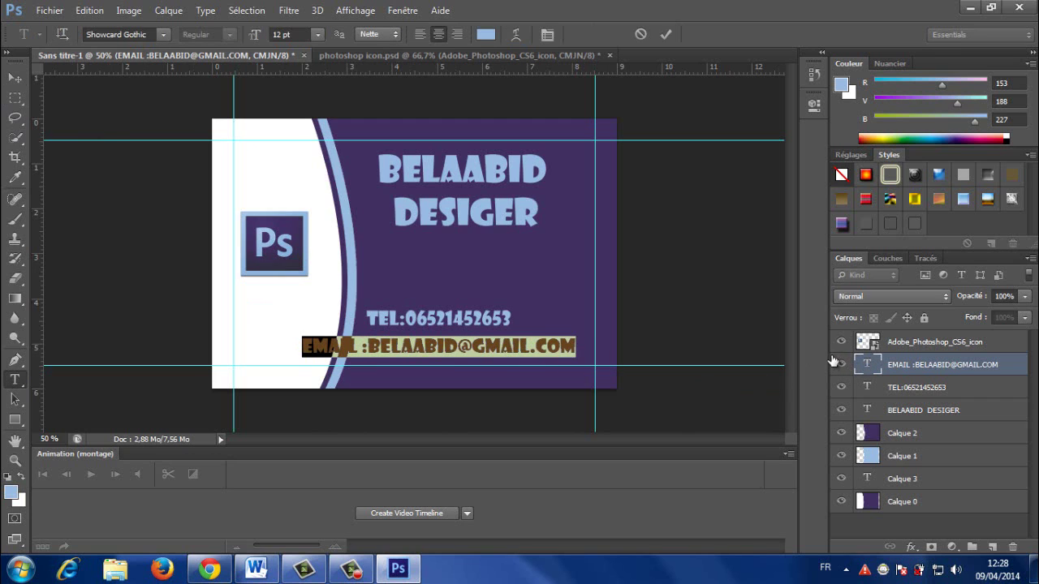
pyautogui.click(315, 36)
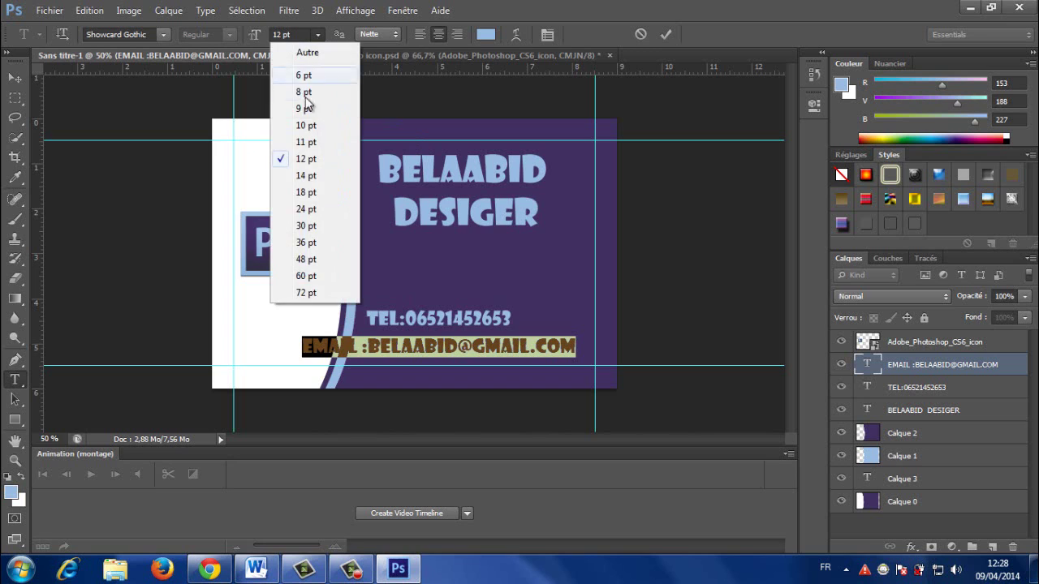
pyautogui.click(304, 130)
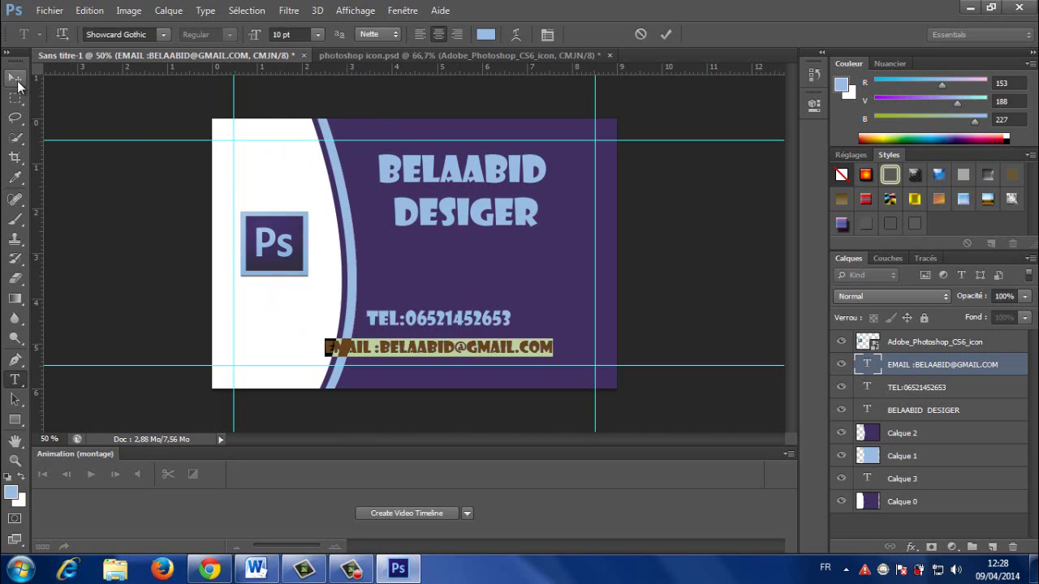
pyautogui.click(14, 78)
# Step: Scale the e-mail line down to about 77% and place it beneath the phone line
pyautogui.moveTo(383, 358); pyautogui.dragTo(409, 353)
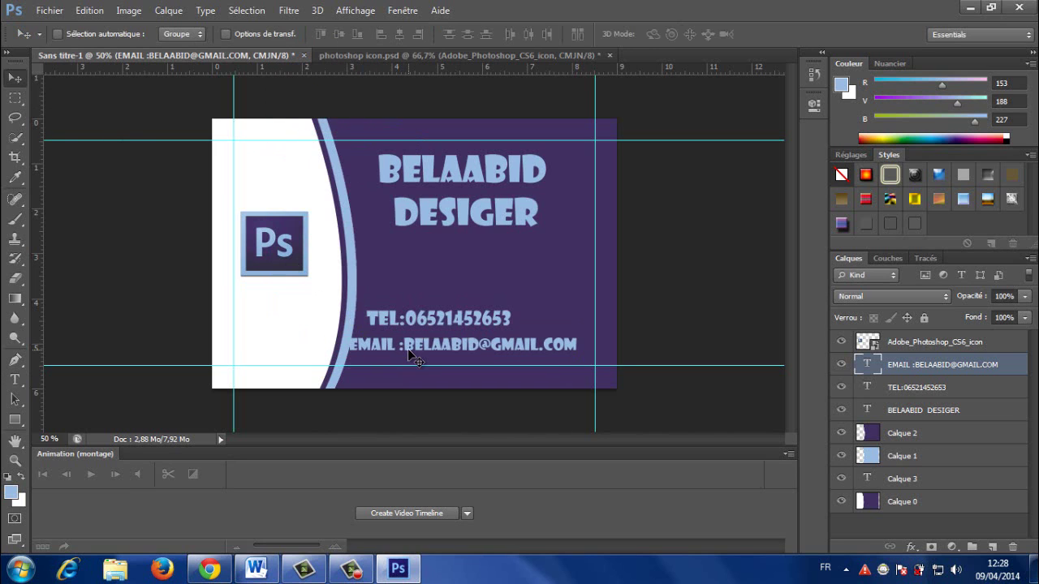
pyautogui.hotkey('ctrl', 't')
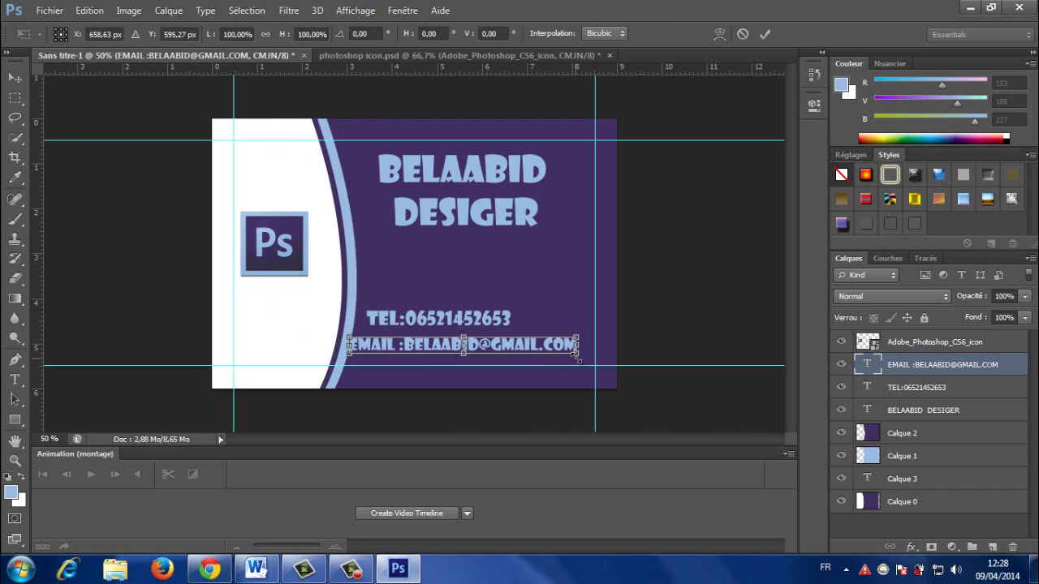
pyautogui.moveTo(578, 352); pyautogui.dragTo(490, 344)
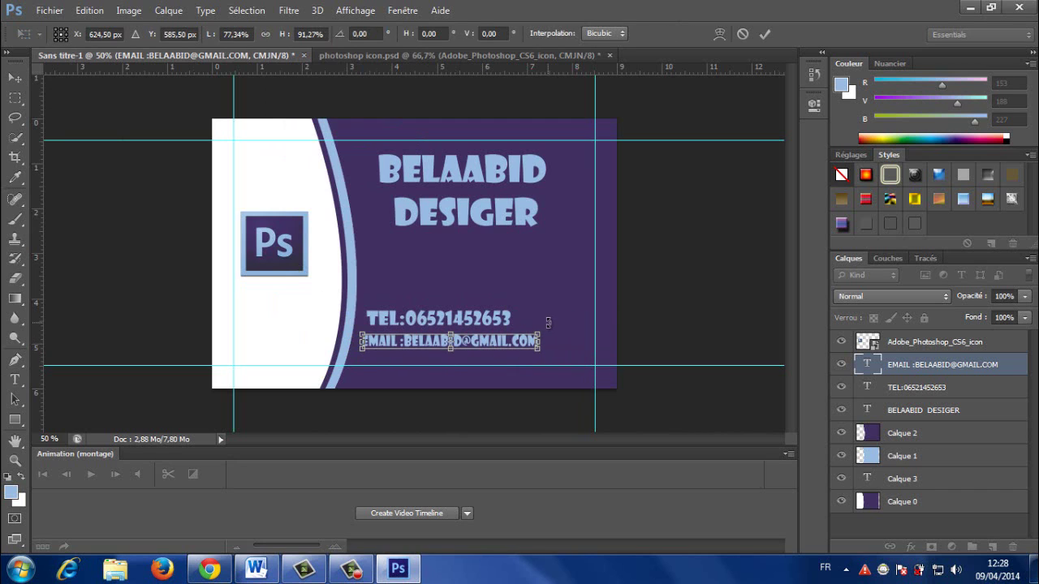
pyautogui.press('Return')
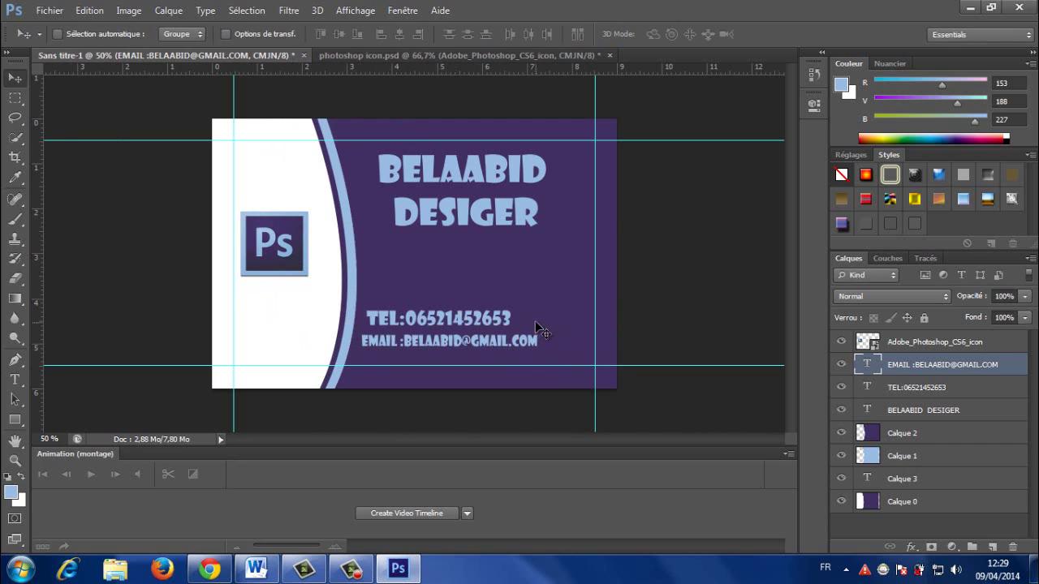
pyautogui.moveTo(485, 327); pyautogui.dragTo(486, 334)
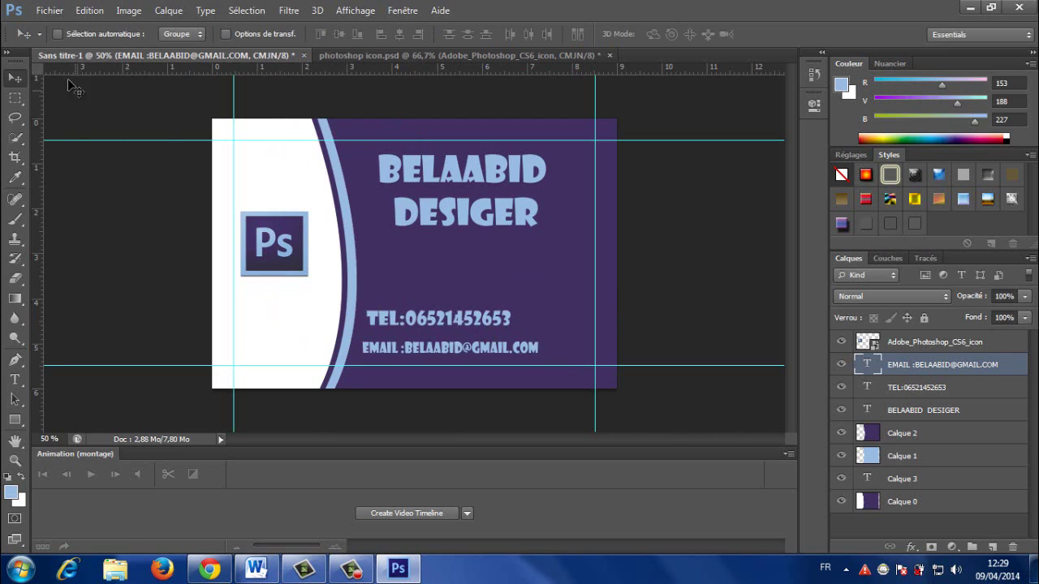
# Step: With Auto-Select on, move the TEL and EMAIL lines up, then duplicate EMAIL below them
pyautogui.click(58, 34)
pyautogui.moveTo(435, 325); pyautogui.dragTo(434, 301)
pyautogui.click(430, 349)
pyautogui.moveTo(430, 349); pyautogui.dragTo(431, 326)
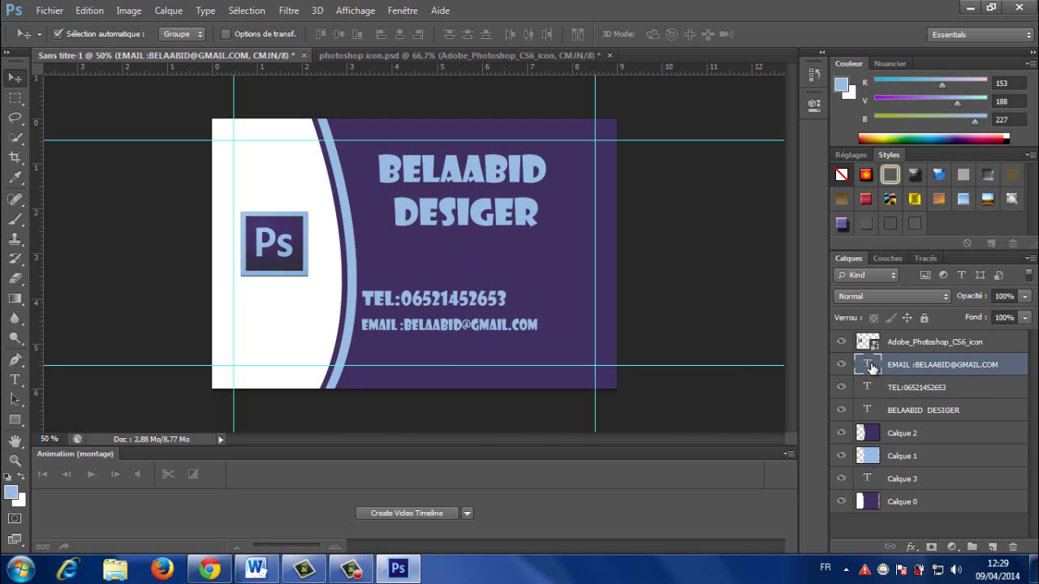
pyautogui.hotkey('ctrl', 'j')
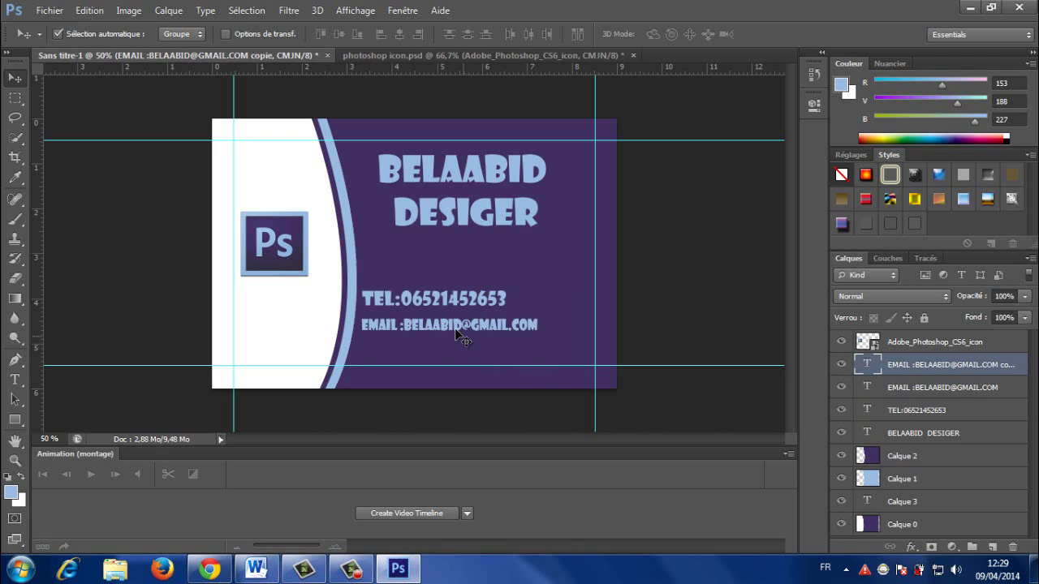
pyautogui.moveTo(454, 335); pyautogui.dragTo(453, 355)
# Step: Retype the copied line as 'SITE WEB' followed by the .BLOGSPOT.COM blog address
pyautogui.doubleClick(873, 370)
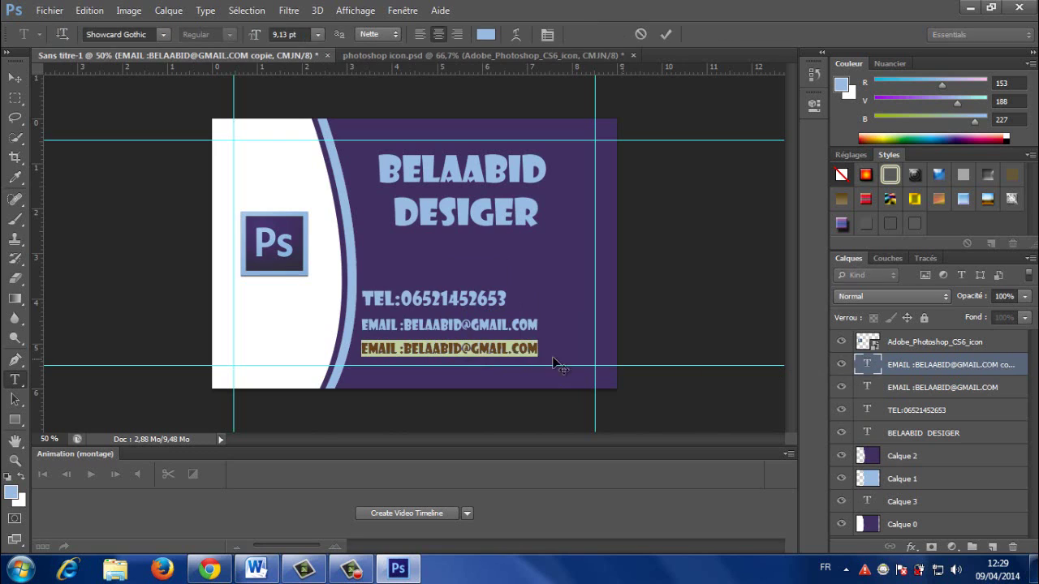
pyautogui.write('SITE')
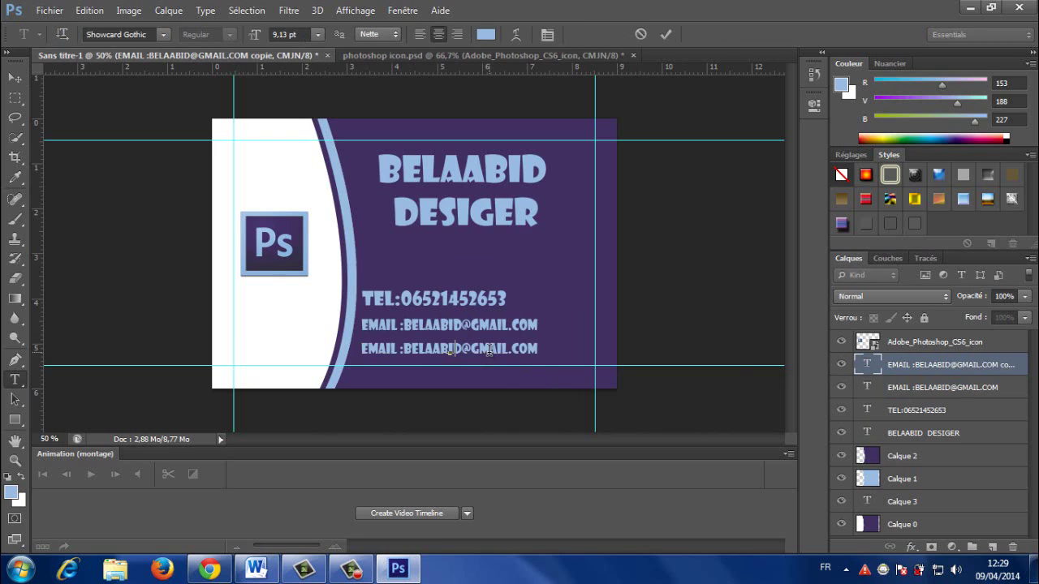
pyautogui.write(' WEB')
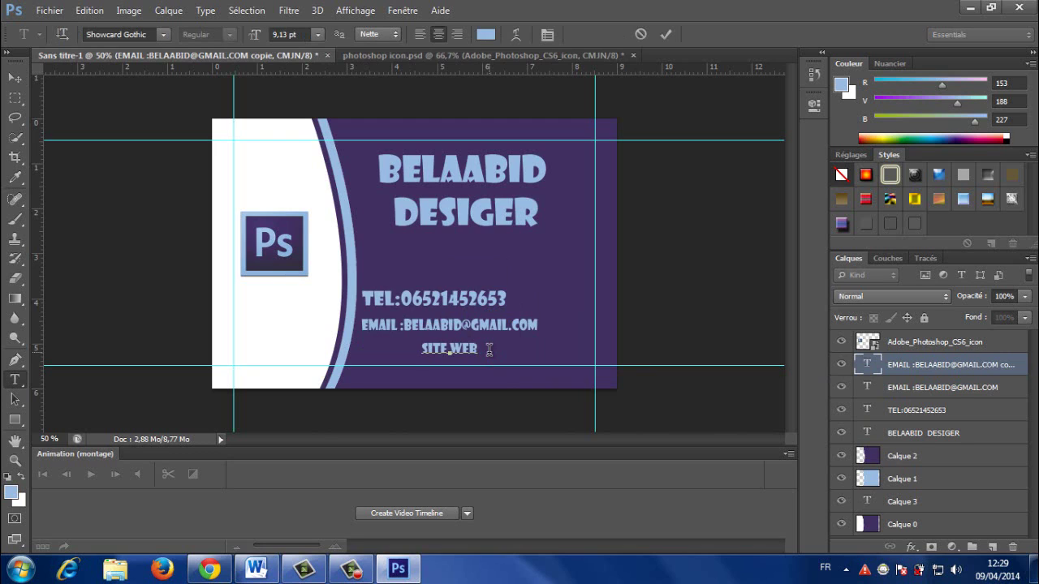
pyautogui.write('/')
pyautogui.press('BackSpace')
pyautogui.write('BELAA')
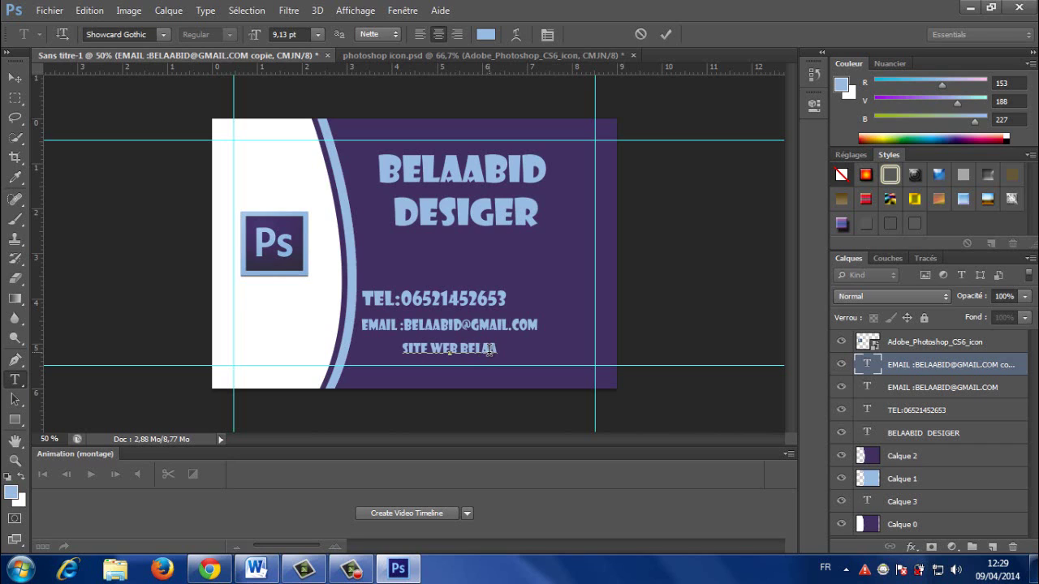
pyautogui.write('BID')
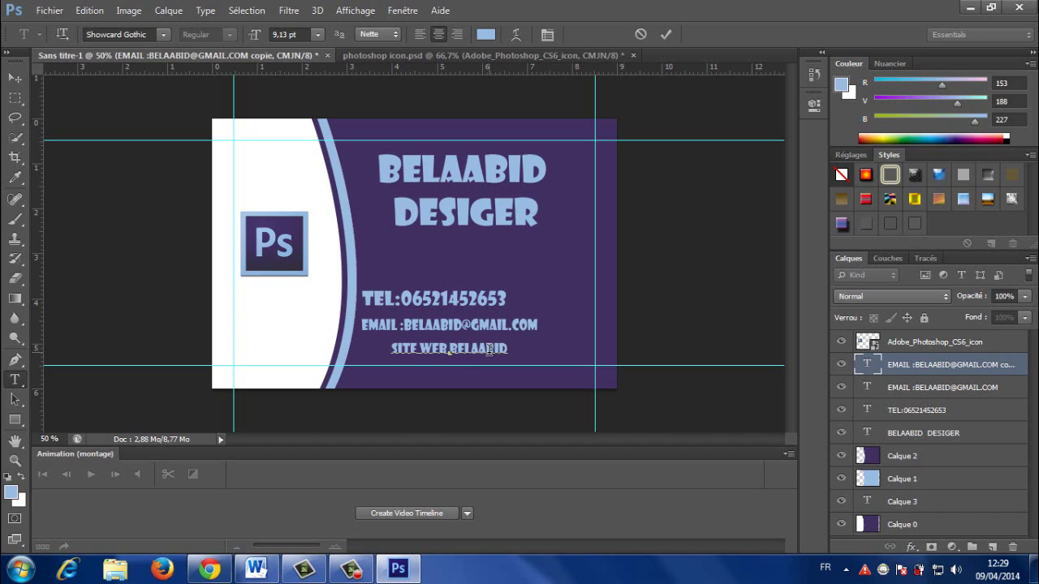
pyautogui.write('@')
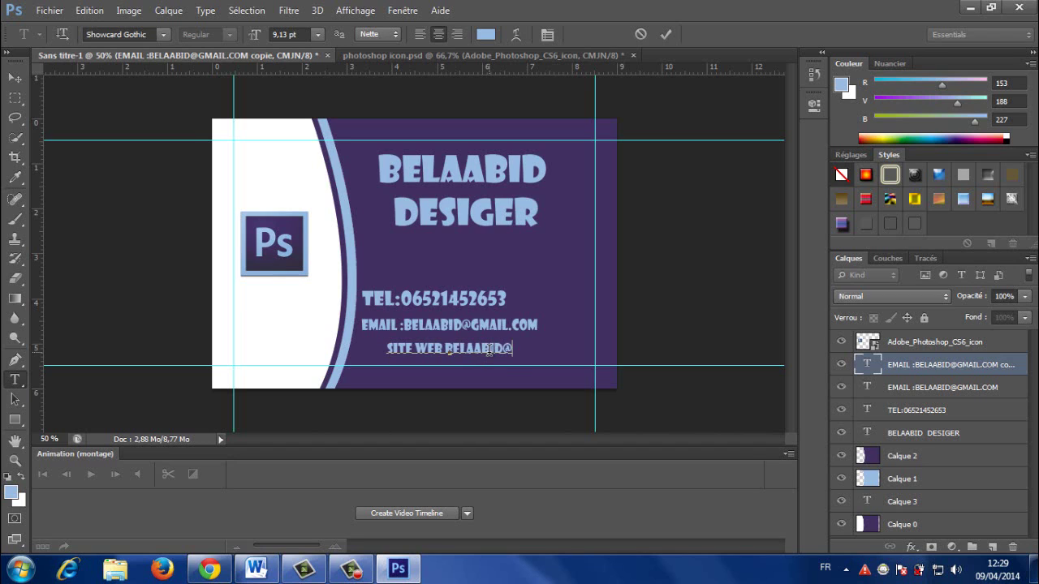
pyautogui.press('BackSpace')
pyautogui.write('.')
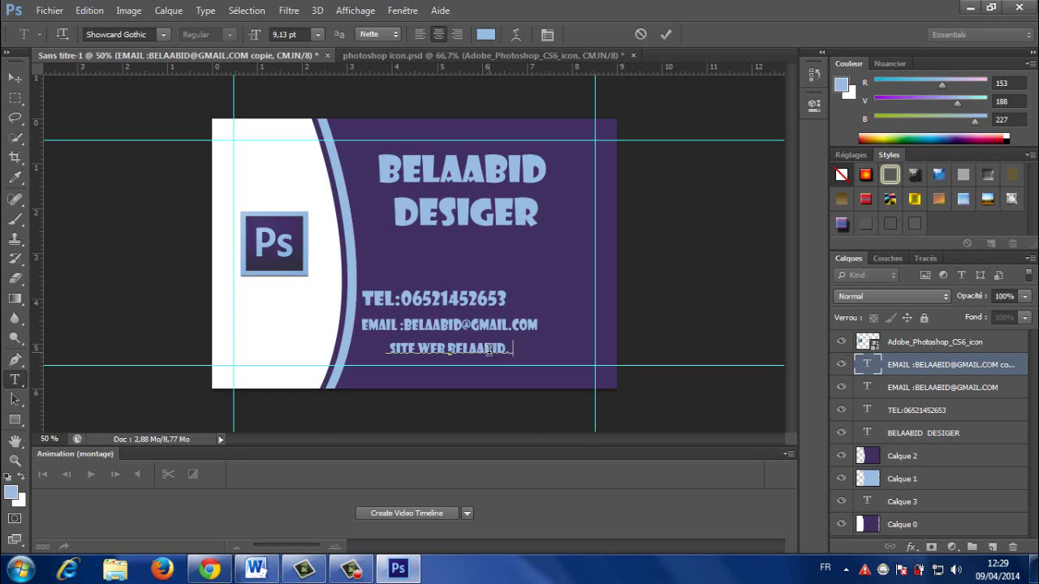
pyautogui.write('BLOGSP')
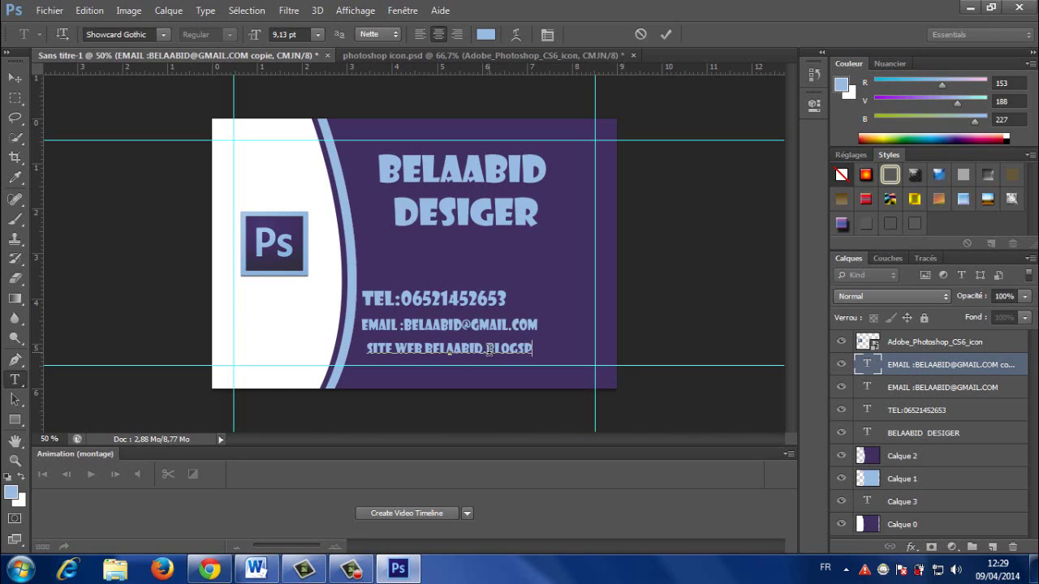
pyautogui.write('OT.COM')
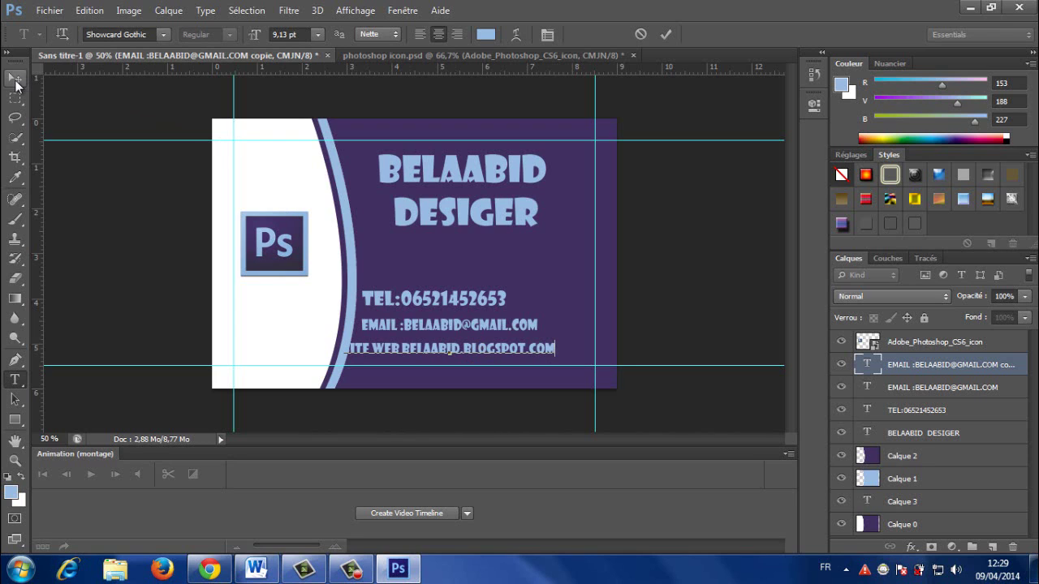
pyautogui.click(14, 77)
pyautogui.moveTo(393, 356); pyautogui.dragTo(394, 351)
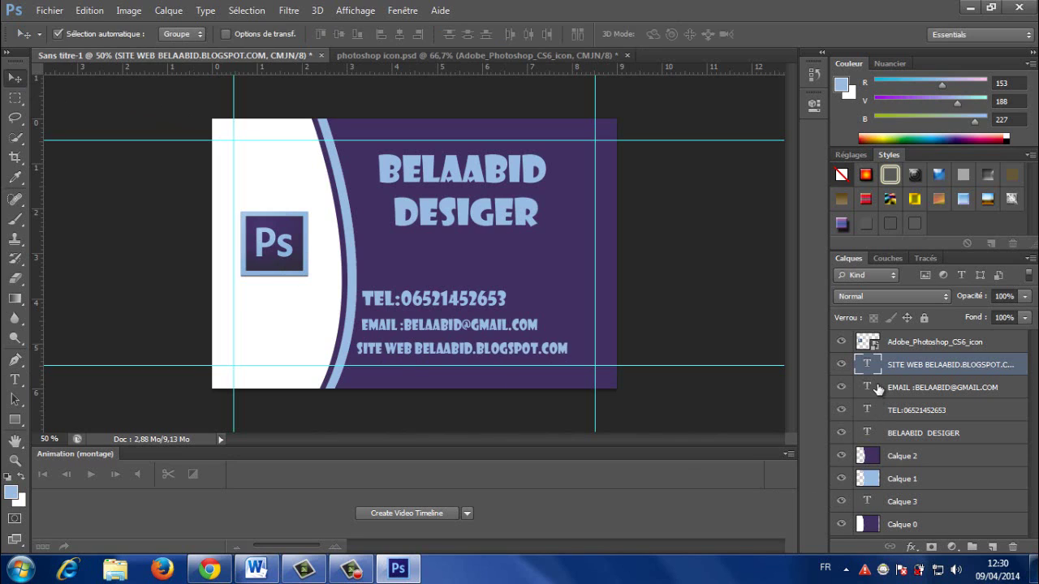
# Step: Select the EMAIL, SITE WEB and TEL text layers together in the Layers panel
pyautogui.moveTo(883, 367); pyautogui.dragTo(875, 395)
pyautogui.keyDown('ctrl'); pyautogui.click(874, 391); pyautogui.keyUp('ctrl')
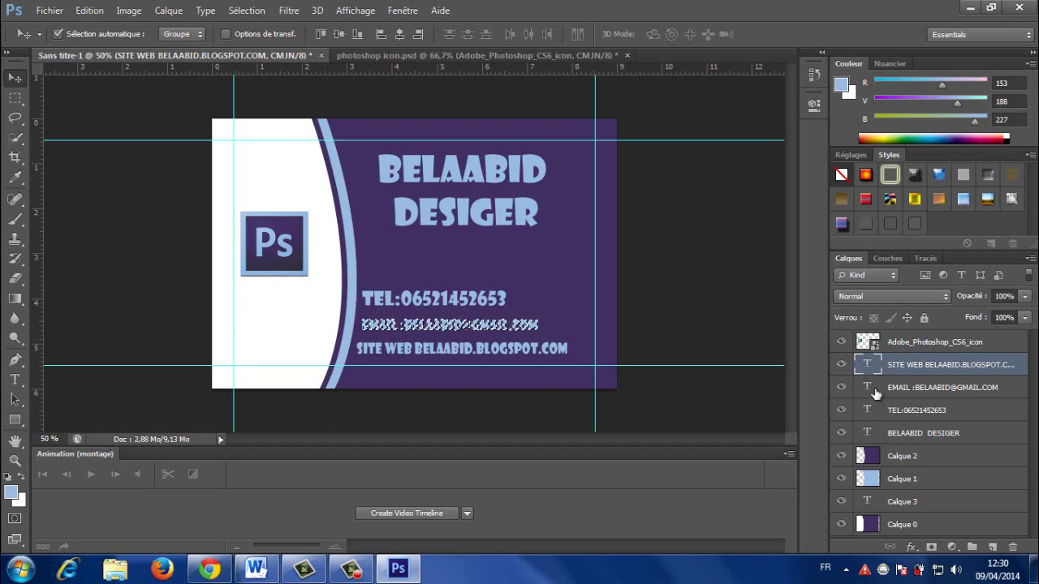
pyautogui.click(921, 385)
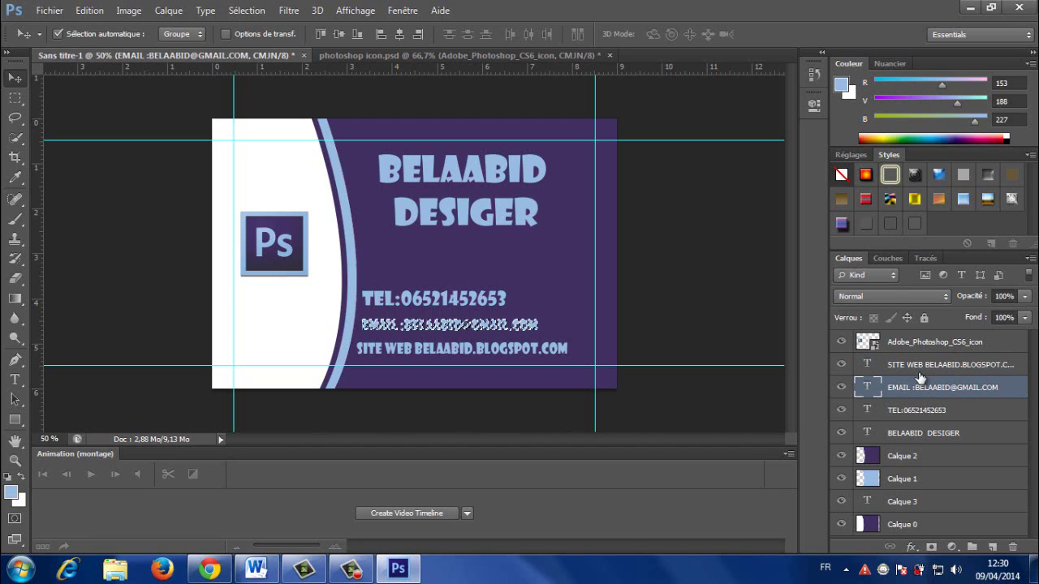
pyautogui.keyDown('ctrl'); pyautogui.click(922, 367); pyautogui.keyUp('ctrl')
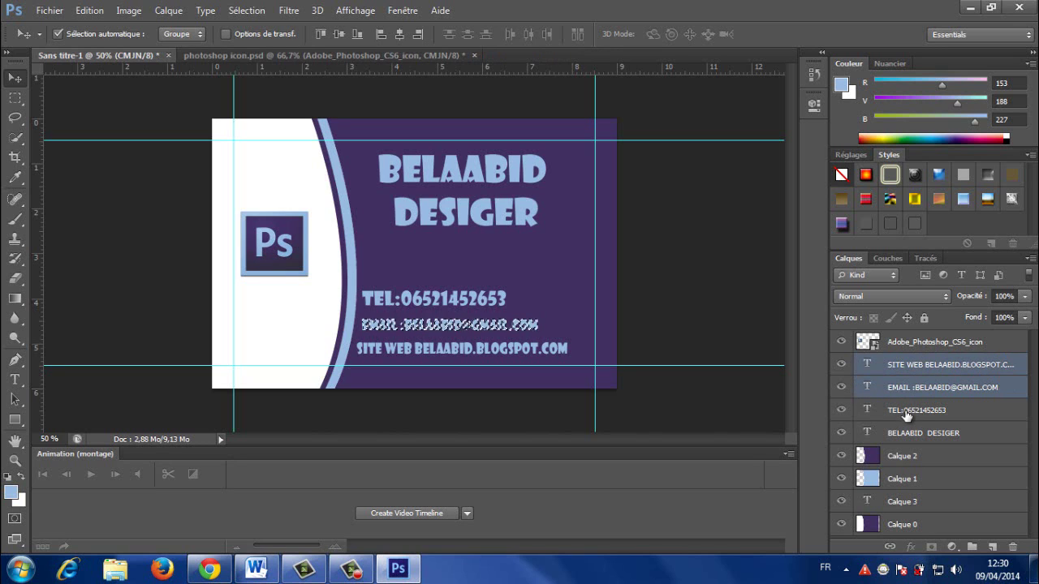
pyautogui.keyDown('ctrl'); pyautogui.click(906, 411); pyautogui.keyUp('ctrl')
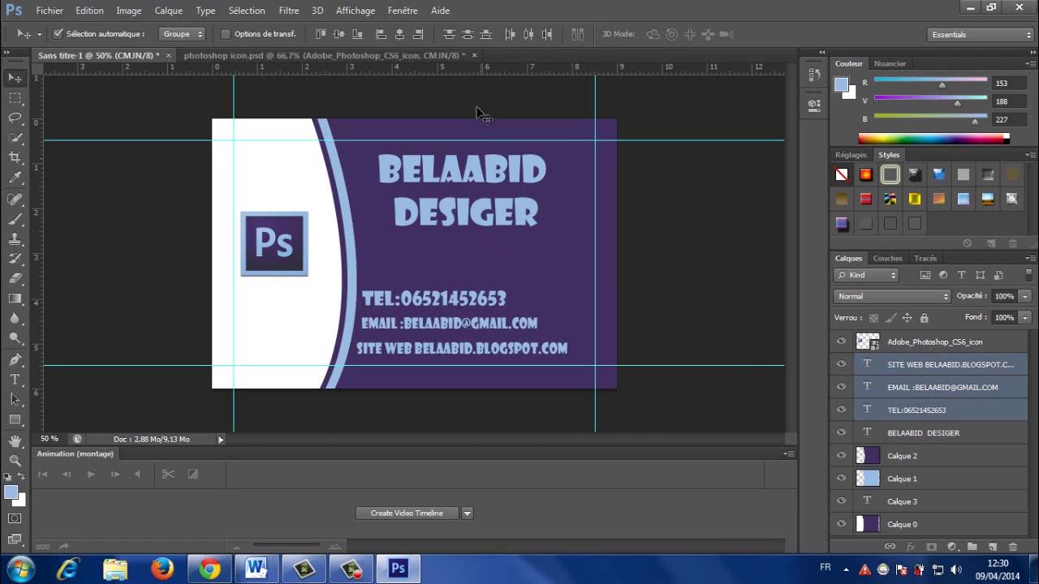
# Step: Align the three contact lines on their left edges
pyautogui.click(490, 36)
pyautogui.click(509, 35)
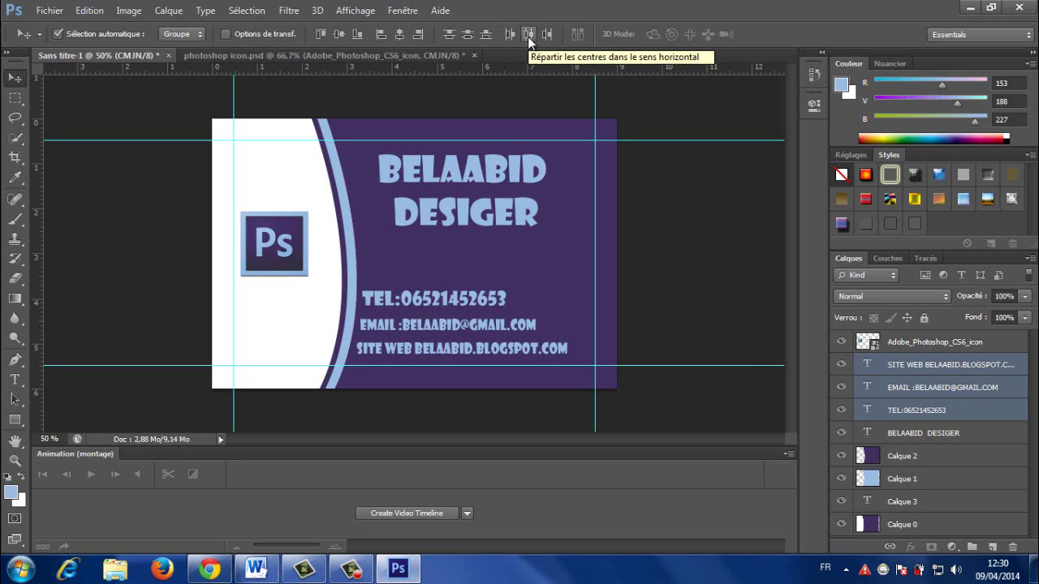
pyautogui.click(527, 36)
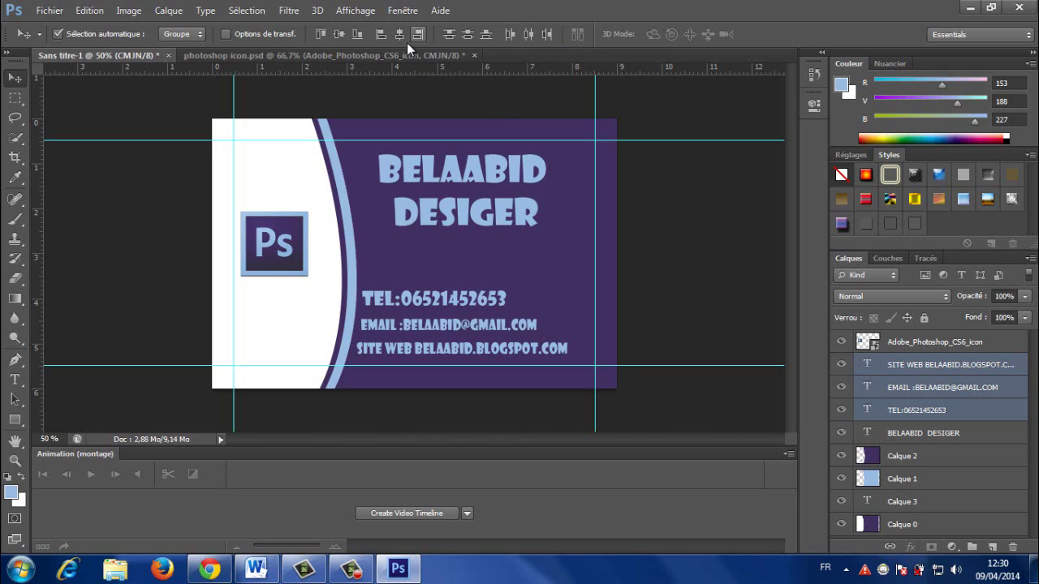
pyautogui.click(381, 35)
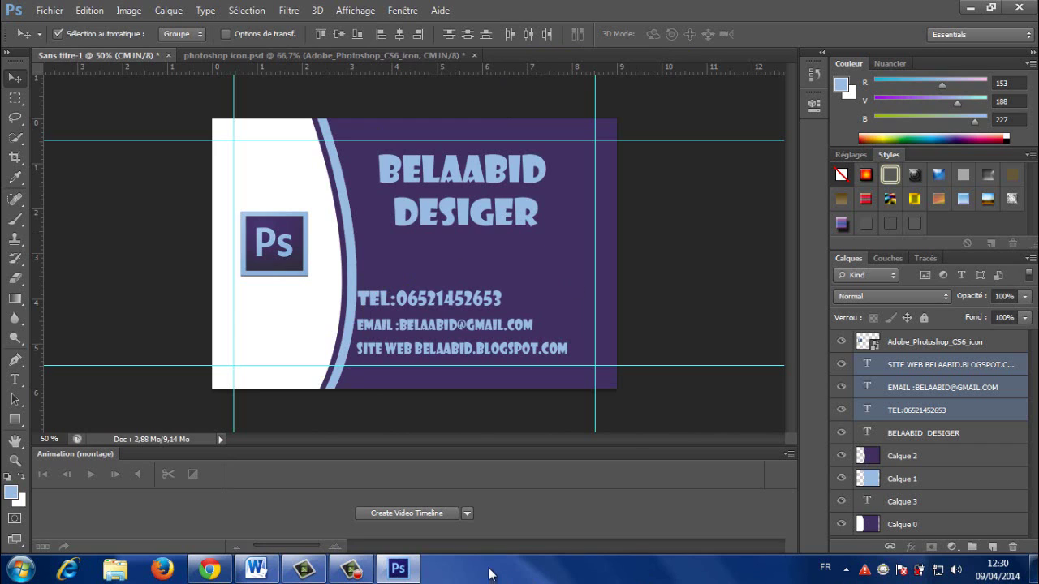
pyautogui.click(350, 568)
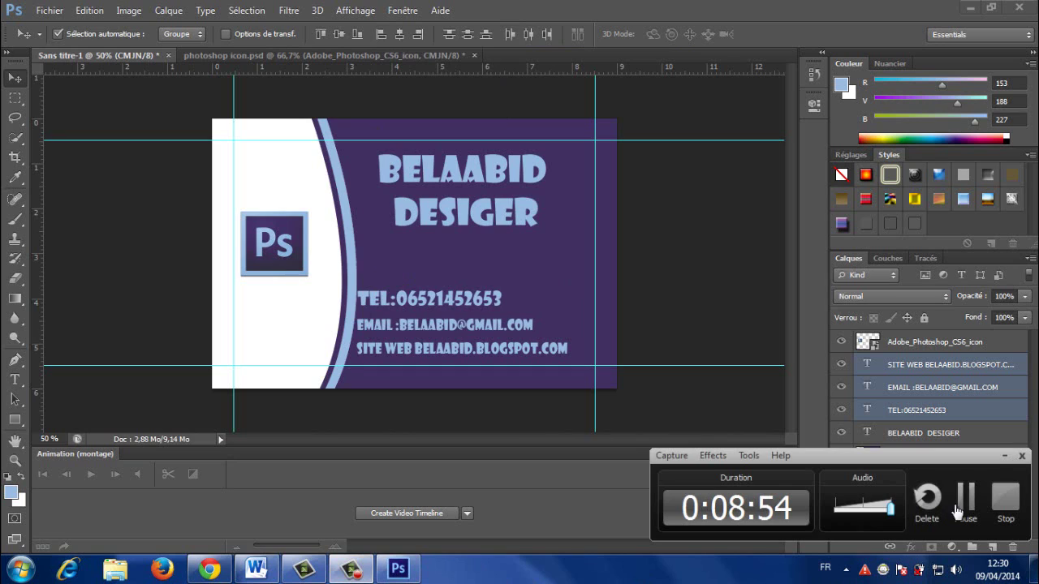